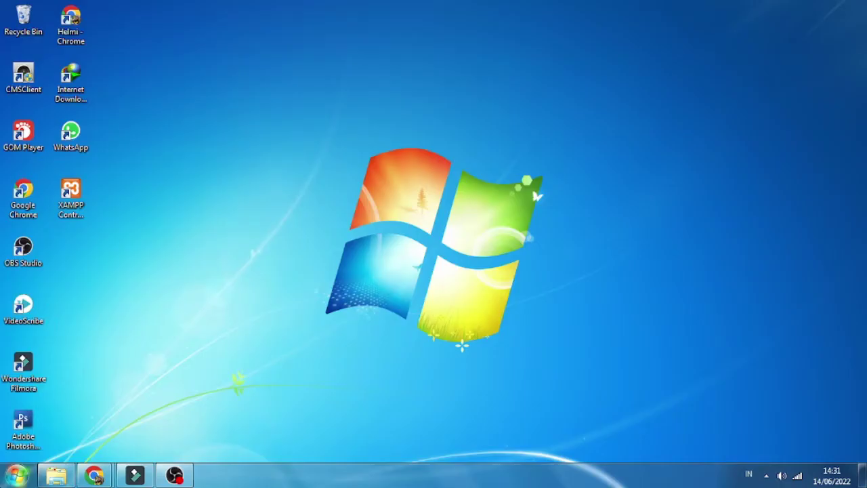
Step: Extract the 2LOKODINASV1 archive into a matching folder beside it in the portal folder
click(57, 476)
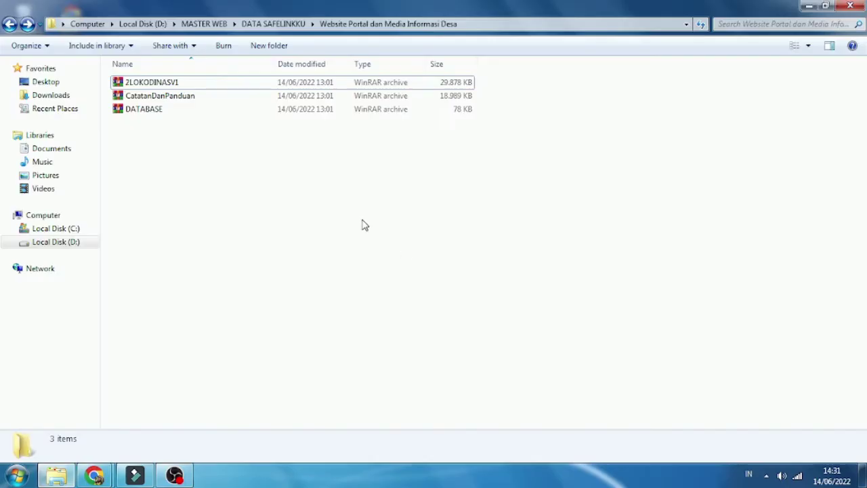
drag(168, 140, 168, 82)
click(171, 138)
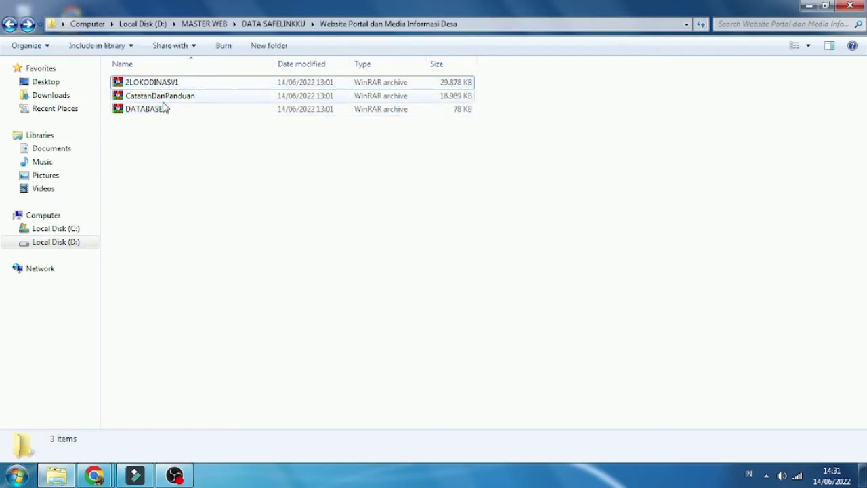
right_click(159, 84)
click(203, 122)
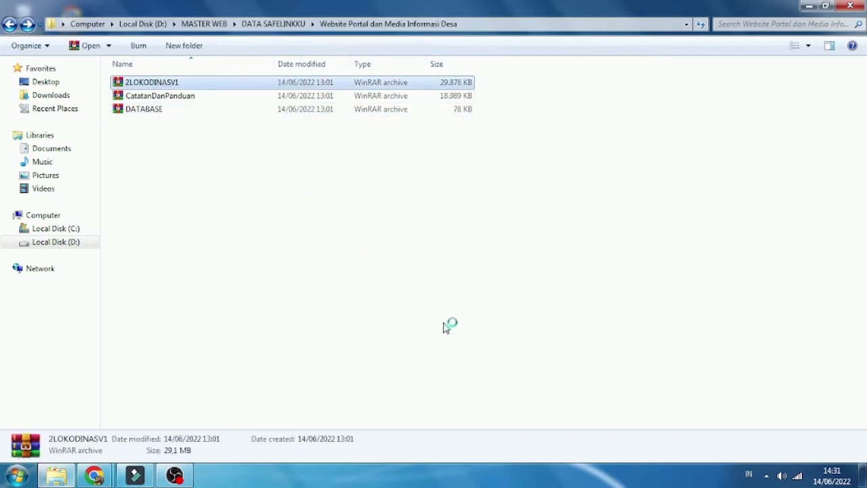
click(458, 378)
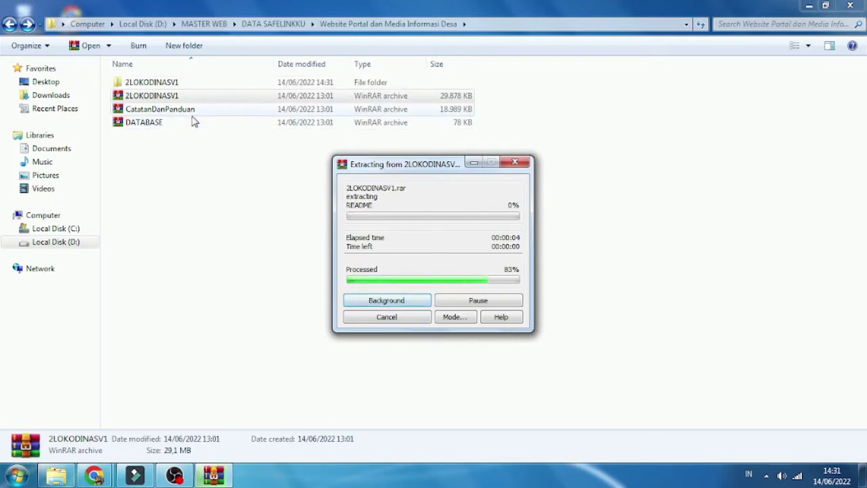
Step: Extract the CatatanDanPanduan and DATABASE archives to their suggested folders
click(188, 113)
right_click(188, 113)
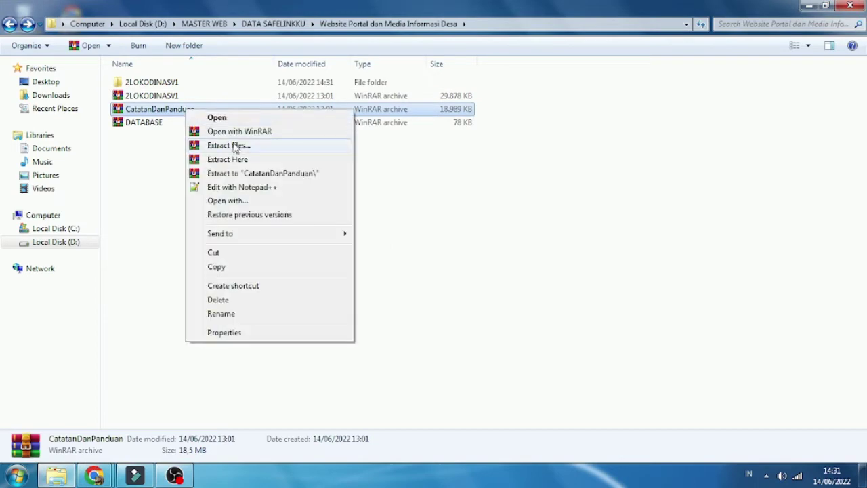
click(217, 143)
click(471, 379)
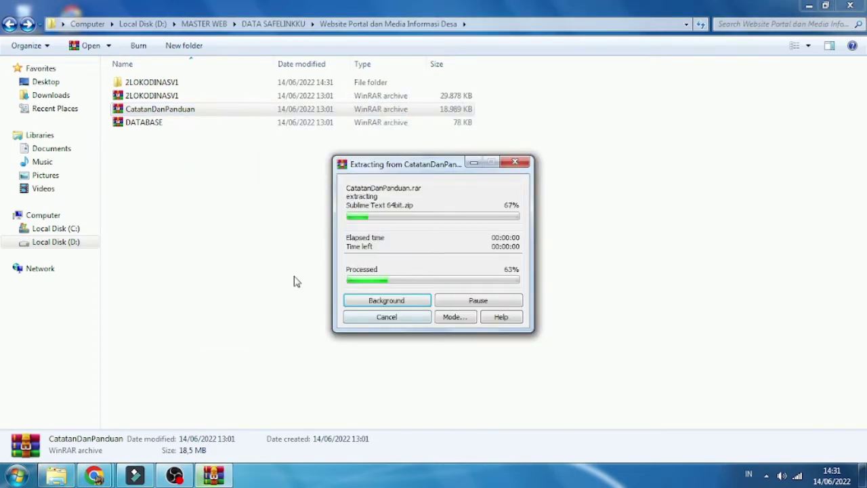
right_click(143, 135)
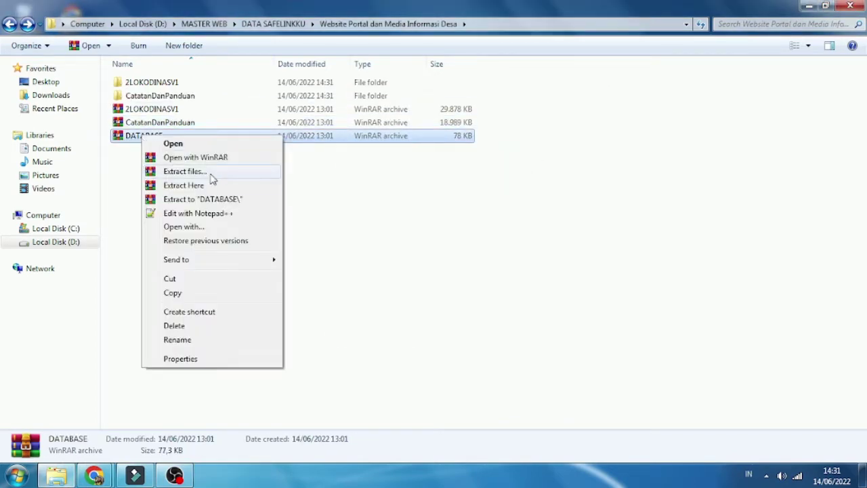
click(211, 174)
click(471, 380)
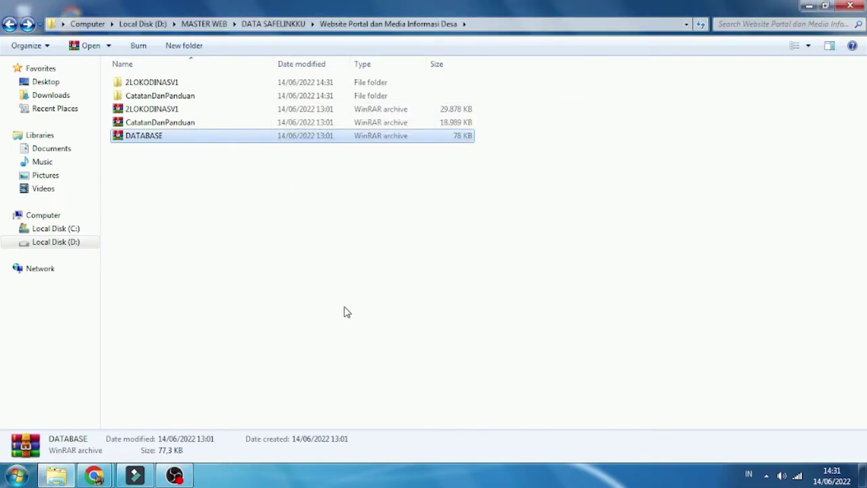
Step: Peek into the extracted 2LOKODINASV1 > LOKODINASV1 folder, then return to the portal folder
double_click(163, 87)
double_click(167, 84)
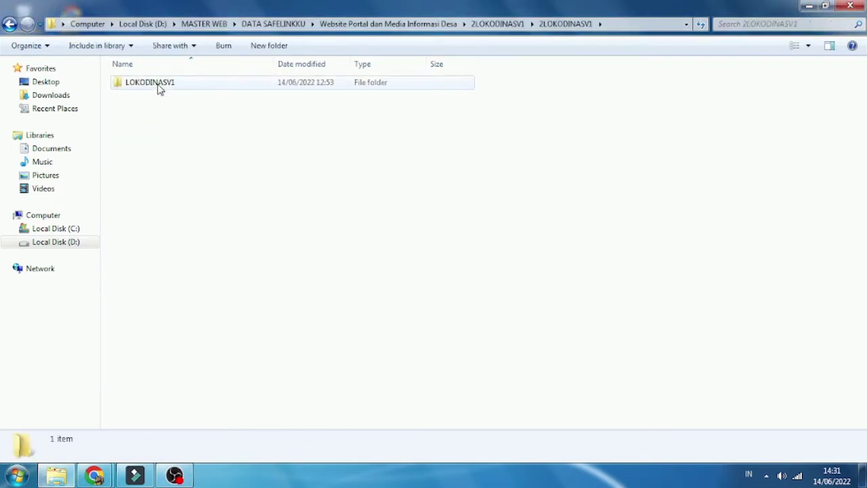
double_click(159, 84)
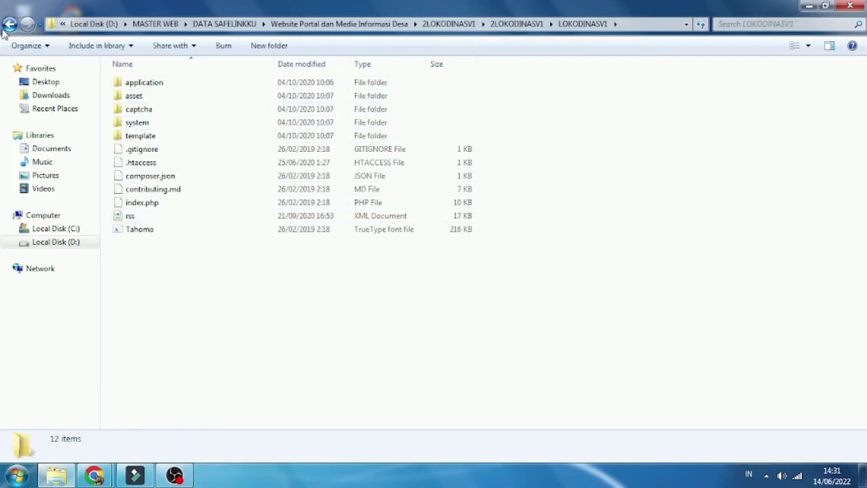
click(9, 24)
click(9, 24)
click(9, 24)
Step: Browse CatatanDanPanduan's installation tools and the Panduan Installasi di Hosting guides
double_click(128, 95)
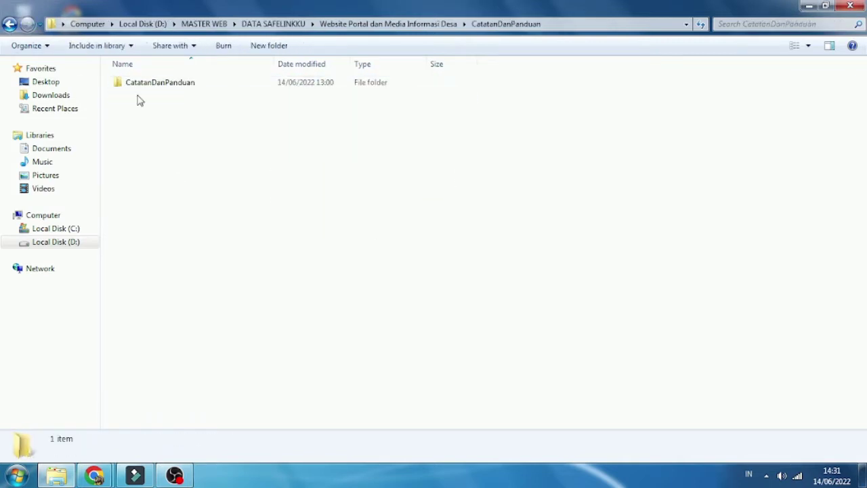
double_click(142, 88)
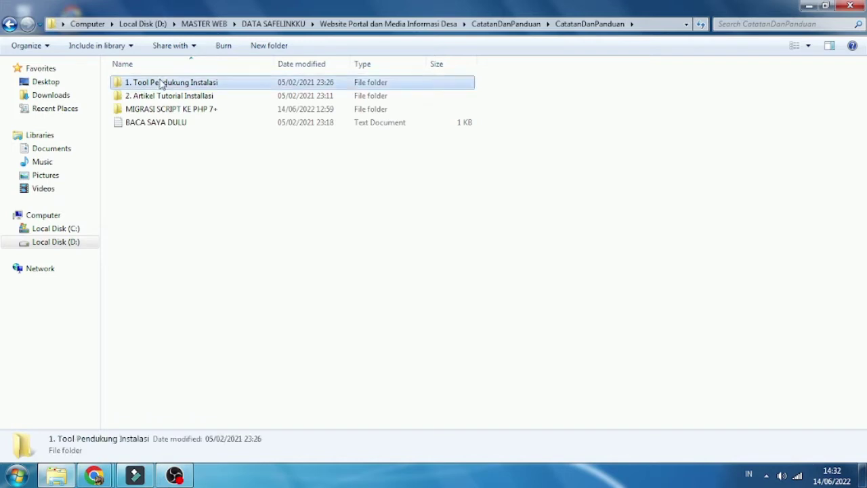
double_click(160, 82)
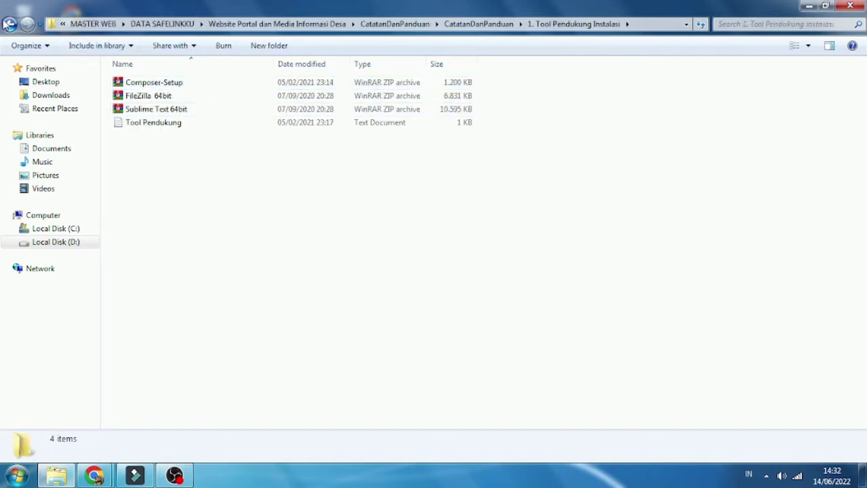
click(9, 24)
double_click(174, 97)
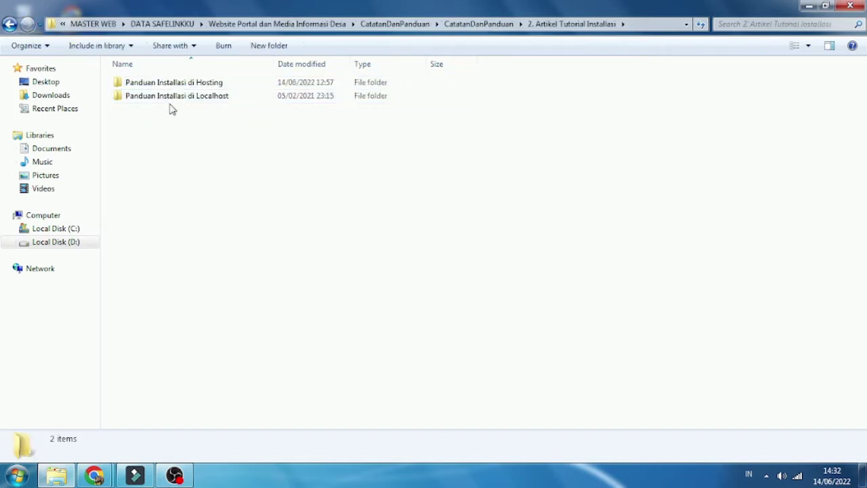
double_click(196, 84)
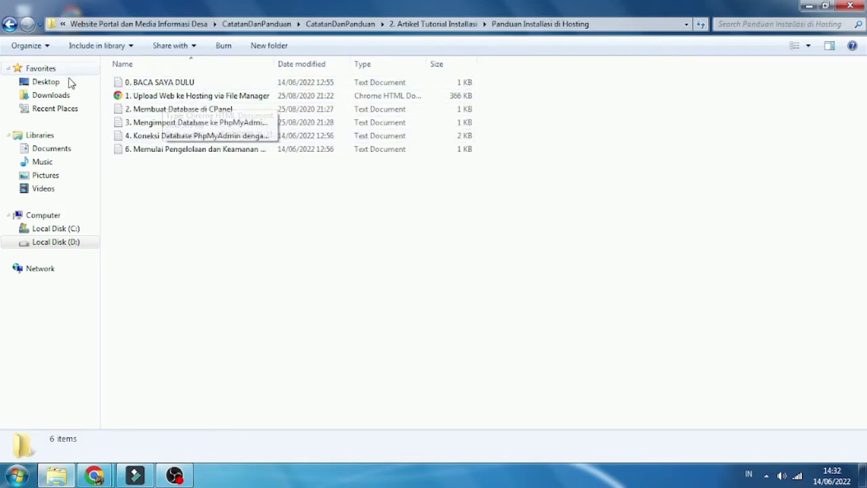
drag(278, 58, 324, 62)
Step: View the Panduan Installasi di Localhost guides and return to the CatatanDanPanduan contents
click(8, 25)
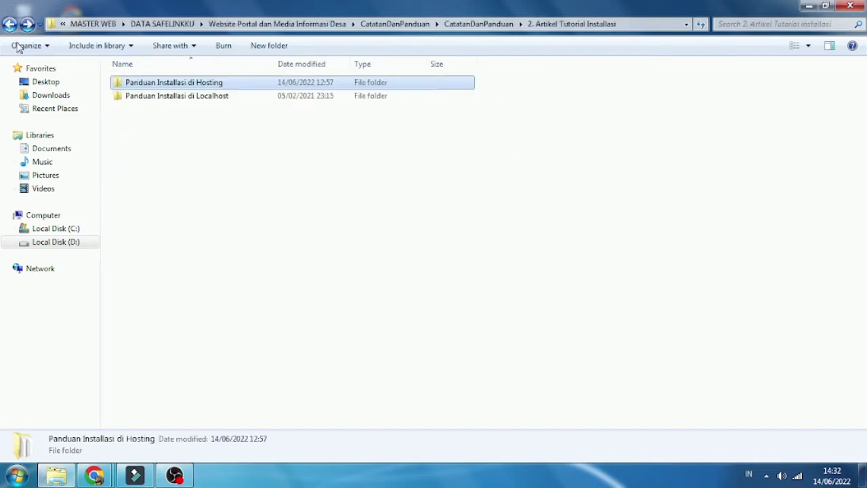
double_click(117, 97)
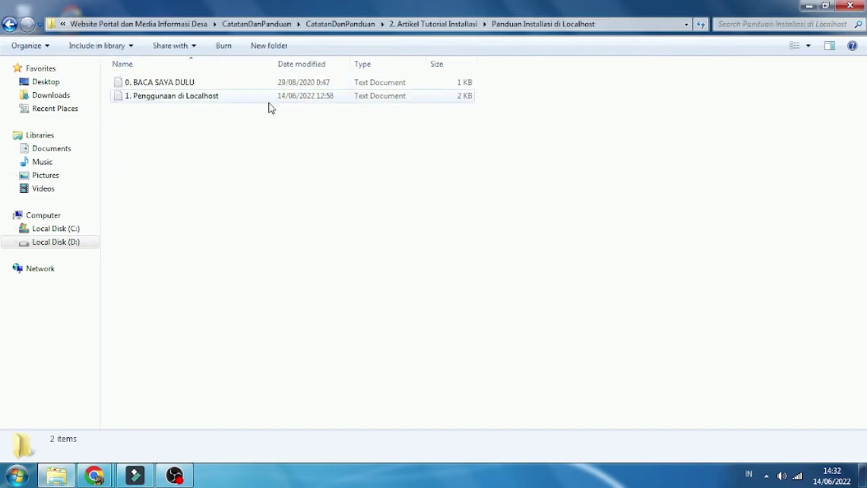
click(9, 25)
click(9, 25)
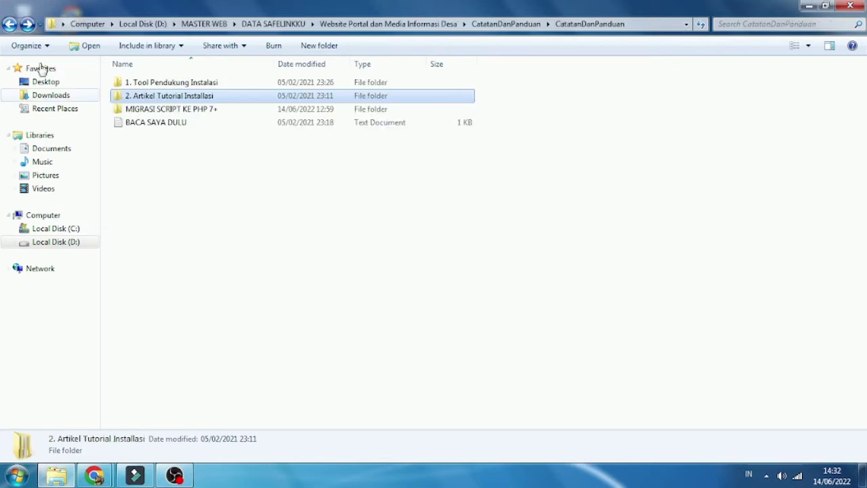
Step: Inspect the MIGRASI SCRIPT KE PHP 7+ SCRIPT folder, then return to the portal folder
double_click(145, 110)
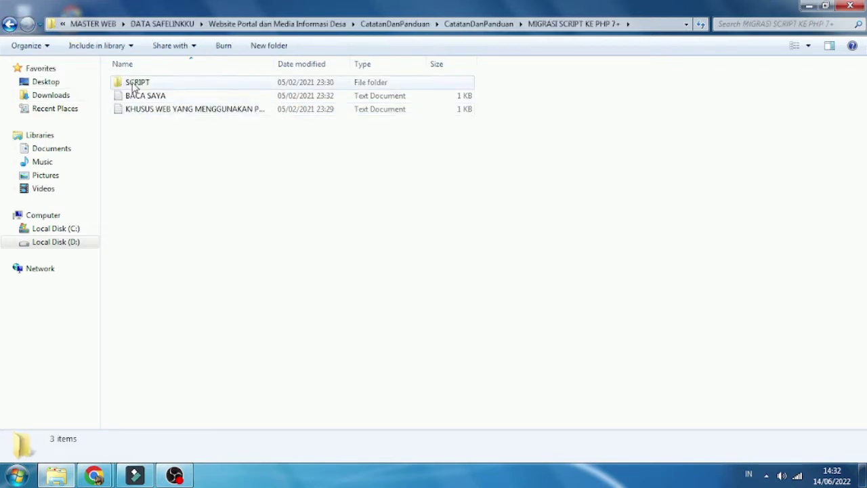
double_click(132, 84)
click(13, 25)
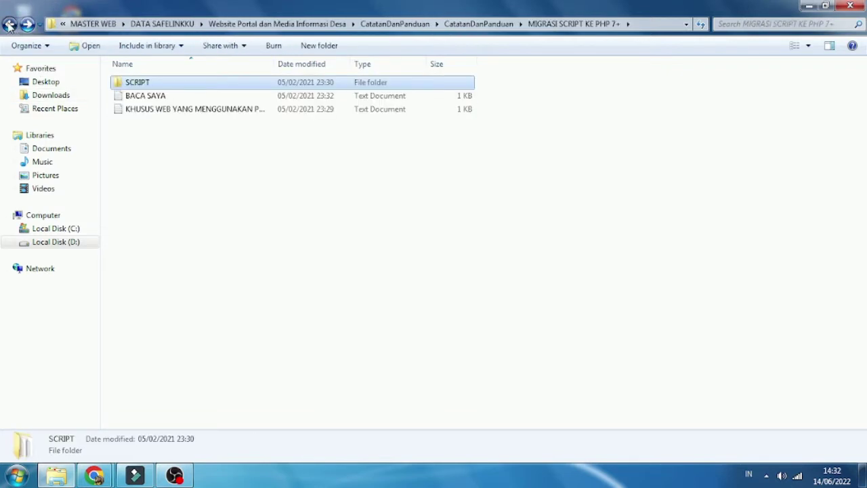
click(10, 25)
click(10, 24)
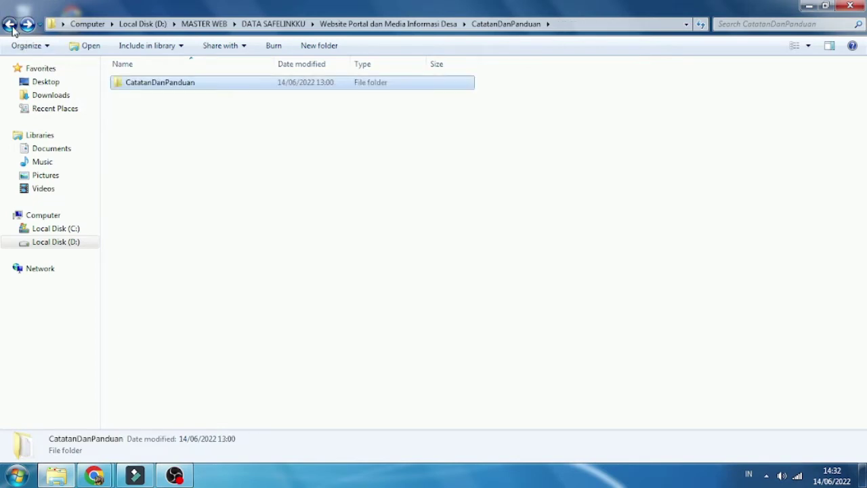
click(10, 25)
Step: Check the SQL file inside the extracted DATABASE > DATABASE folder, then go back
click(148, 113)
double_click(148, 113)
double_click(151, 84)
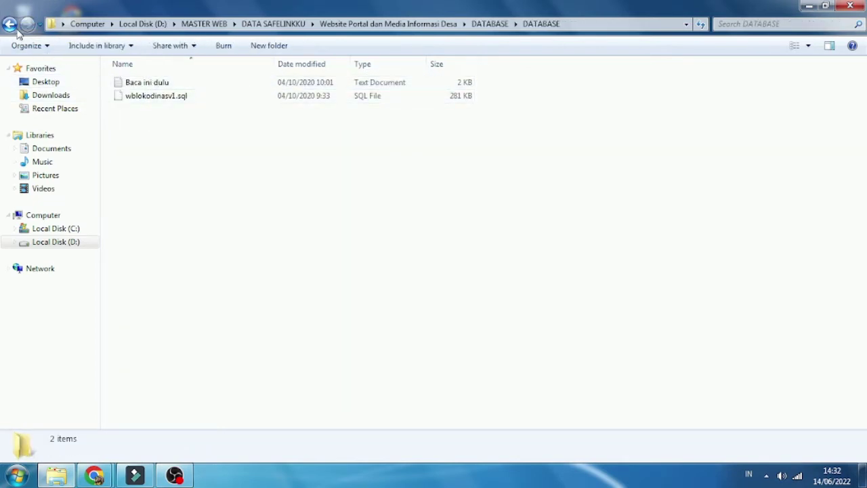
click(10, 25)
click(10, 24)
click(9, 24)
click(27, 25)
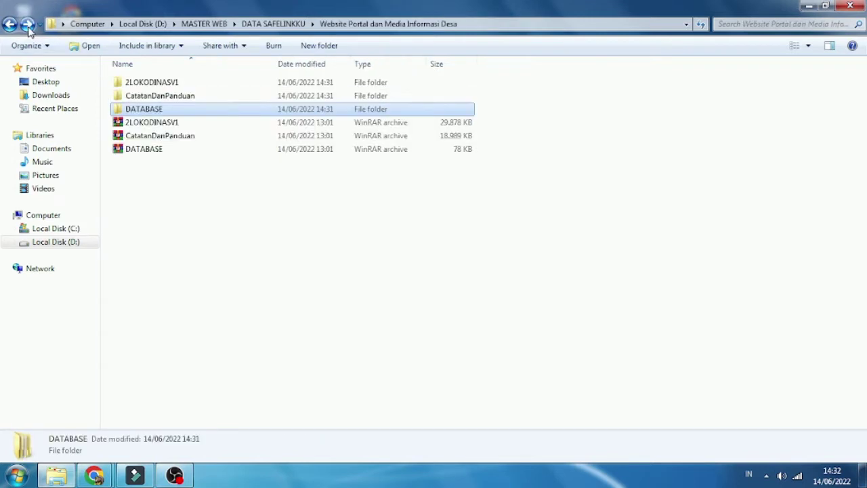
Step: Open 2LOKODINASV1 > 2LOKODINASV1 > LOKODINASV1 to show its 12 project items
click(154, 83)
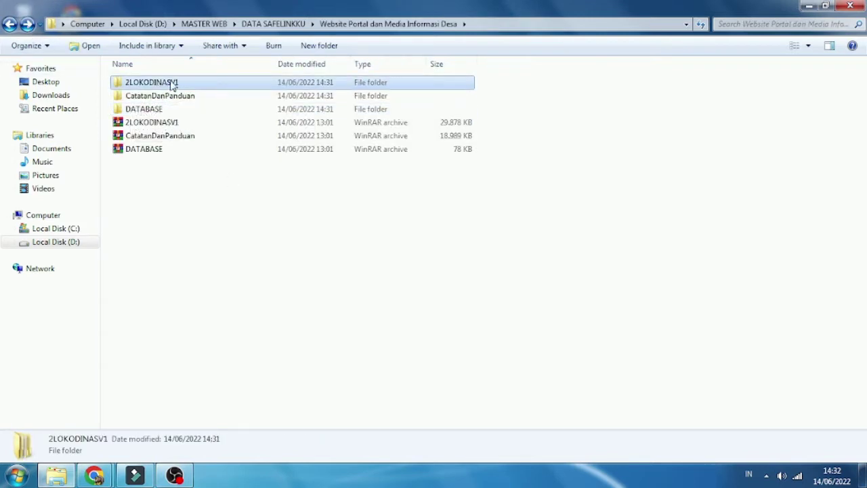
double_click(173, 84)
double_click(168, 90)
double_click(165, 87)
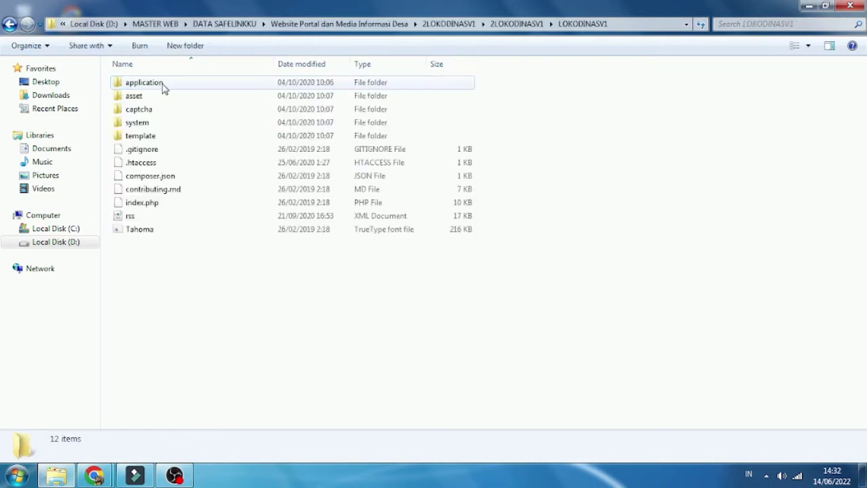
Step: Copy the LOKODINASV1 folder, paste it into C:\xampp\htdocs, and refresh the listing
click(10, 25)
right_click(155, 80)
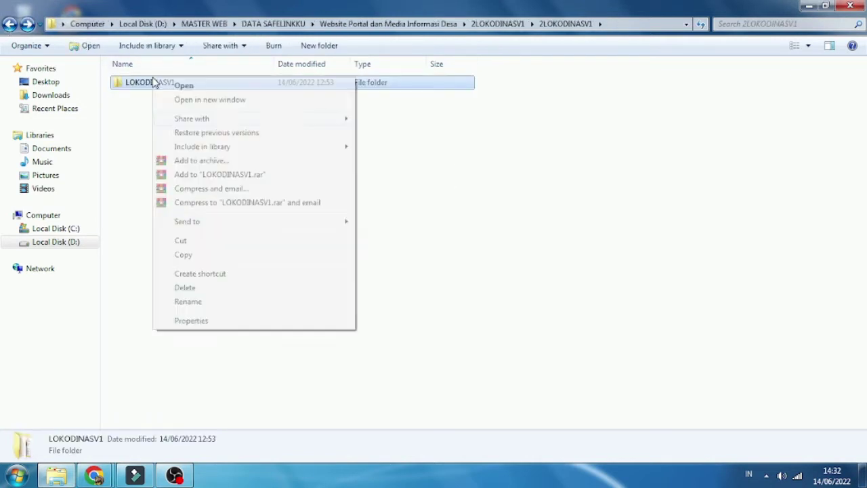
click(183, 255)
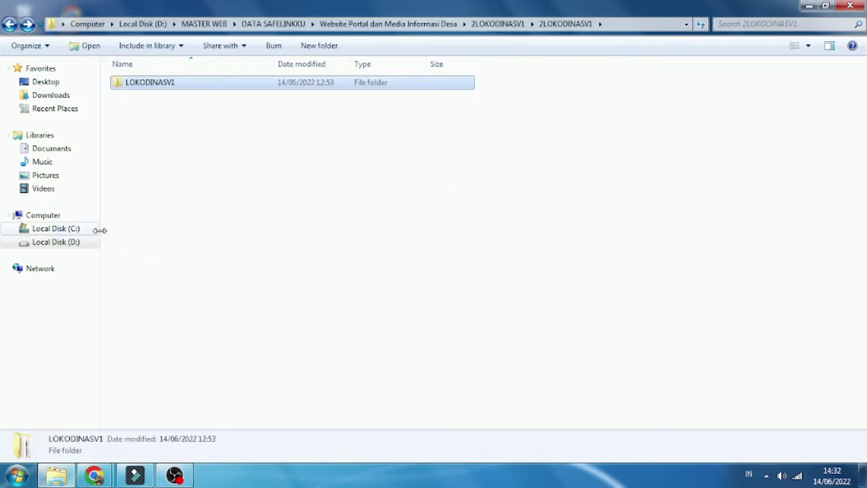
click(74, 230)
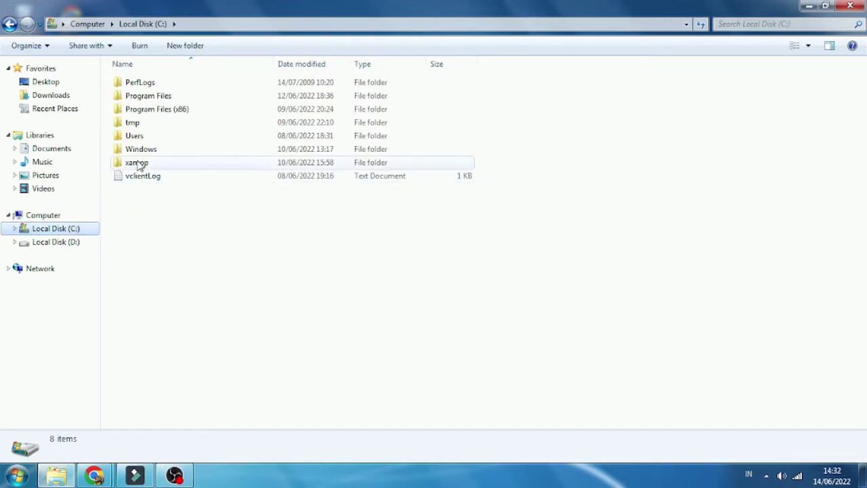
double_click(136, 166)
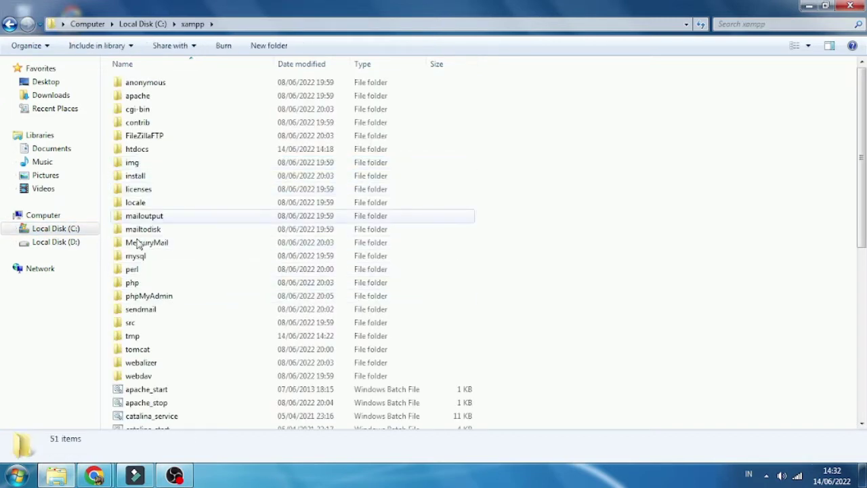
double_click(135, 148)
right_click(175, 291)
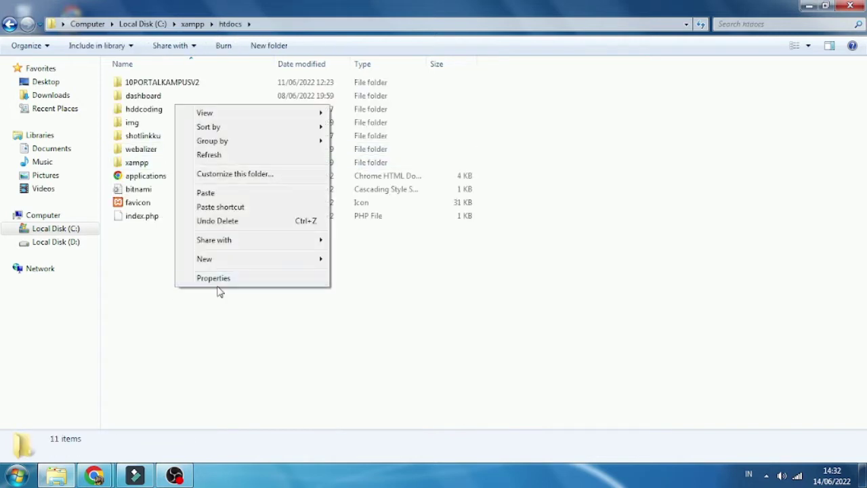
click(224, 195)
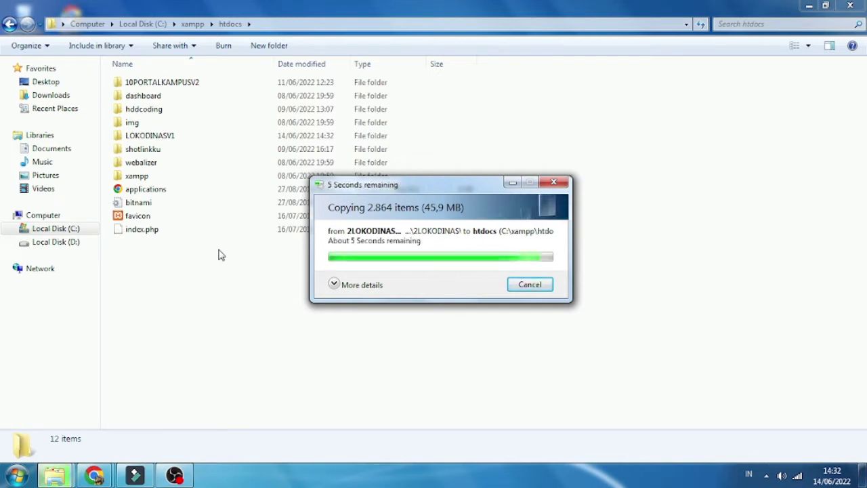
right_click(224, 290)
click(257, 340)
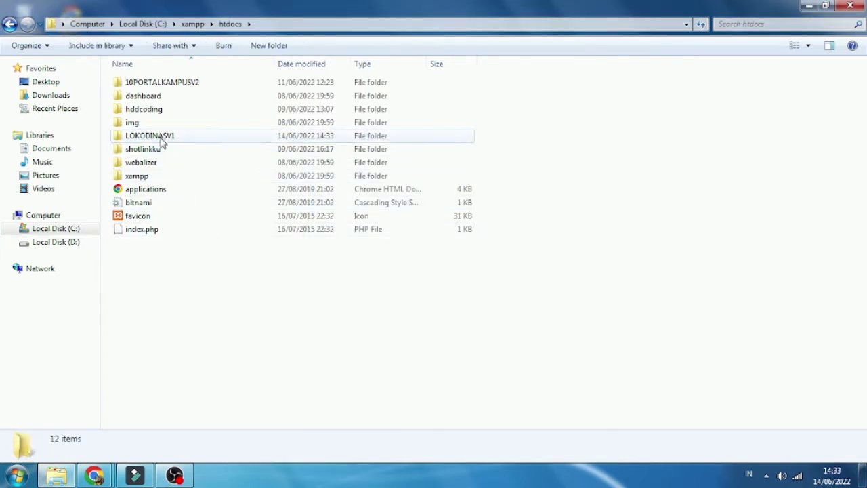
Step: Go back to the portal folder and open DATABASE > DATABASE
click(9, 25)
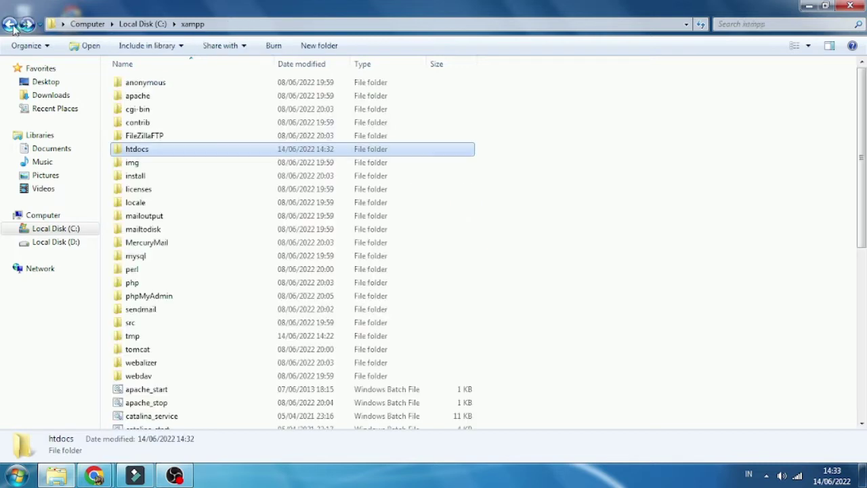
click(9, 24)
click(9, 24)
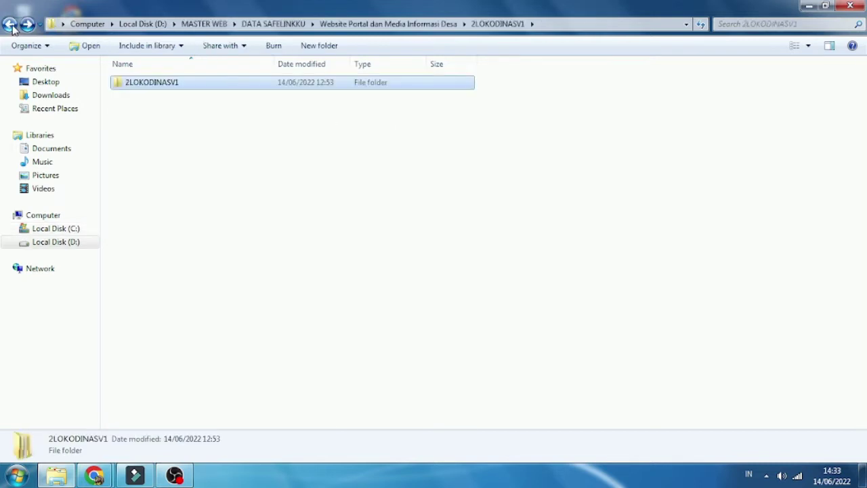
click(10, 24)
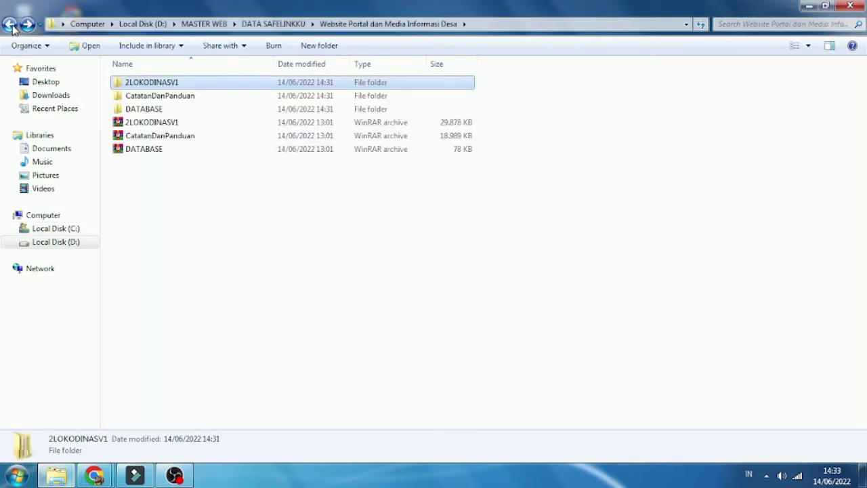
double_click(154, 113)
double_click(146, 85)
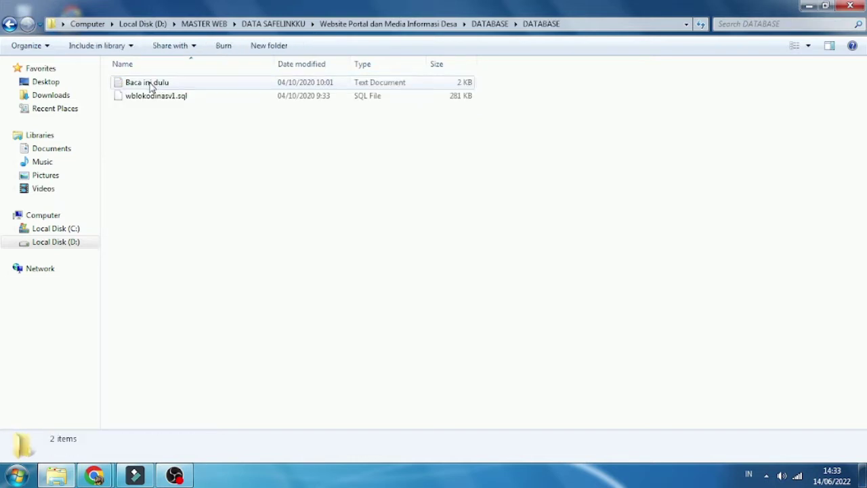
Step: Copy the name wblokodinasv1 from wblokodinasv1.sql without renaming it, then switch to Chrome
click(163, 100)
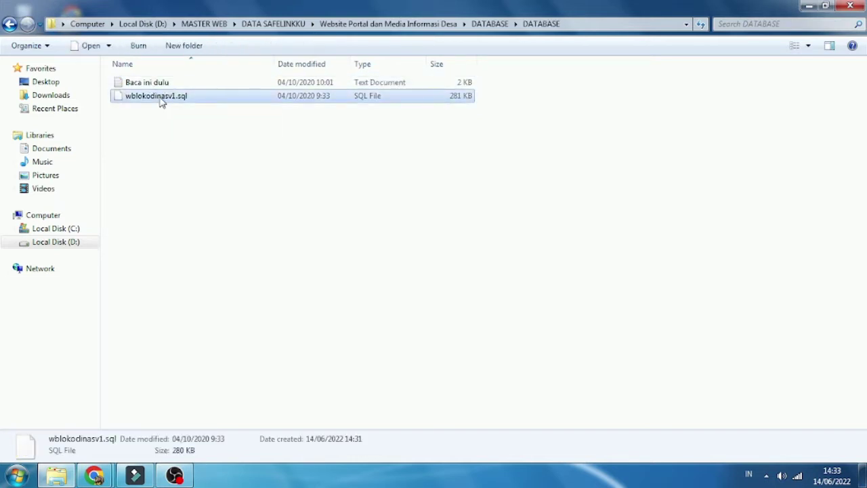
click(160, 99)
right_click(158, 96)
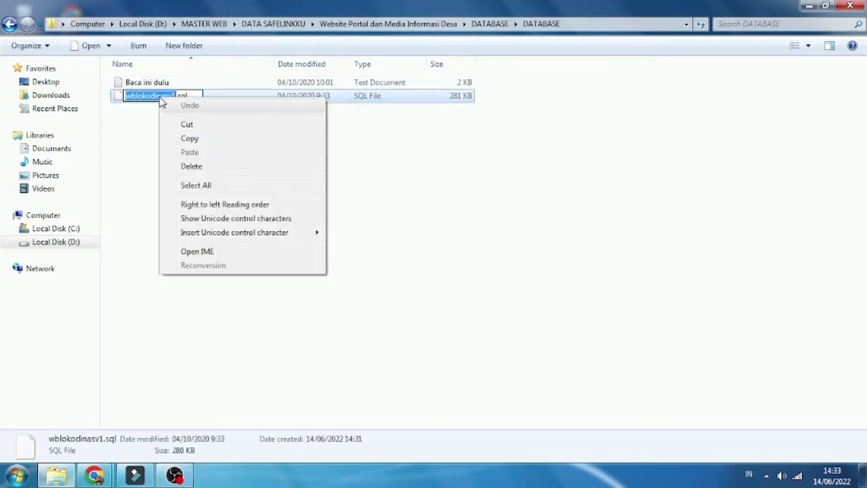
click(183, 143)
click(178, 145)
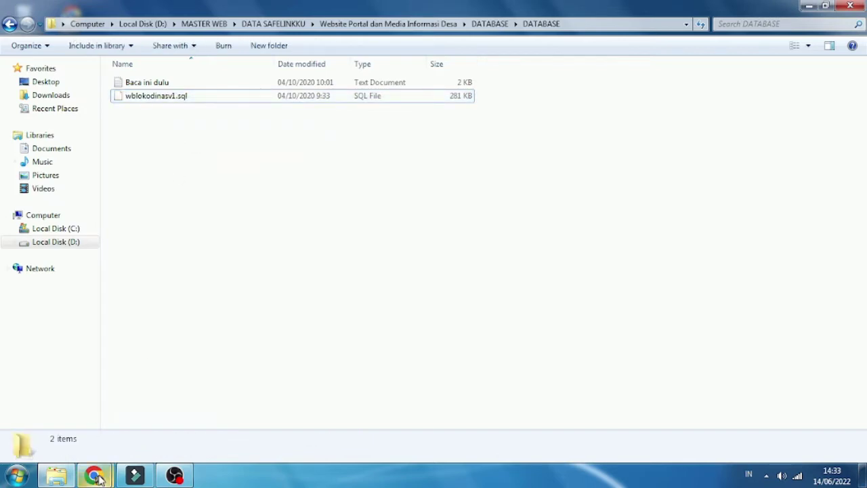
mouse_move(98, 478)
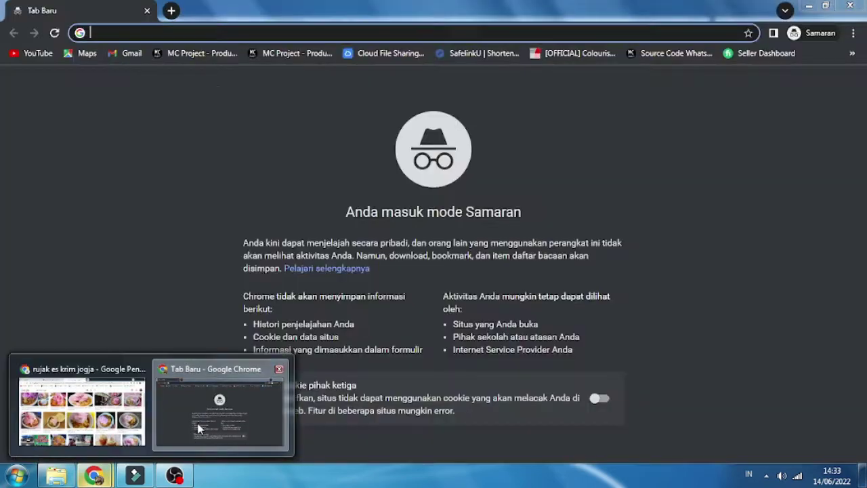
click(200, 430)
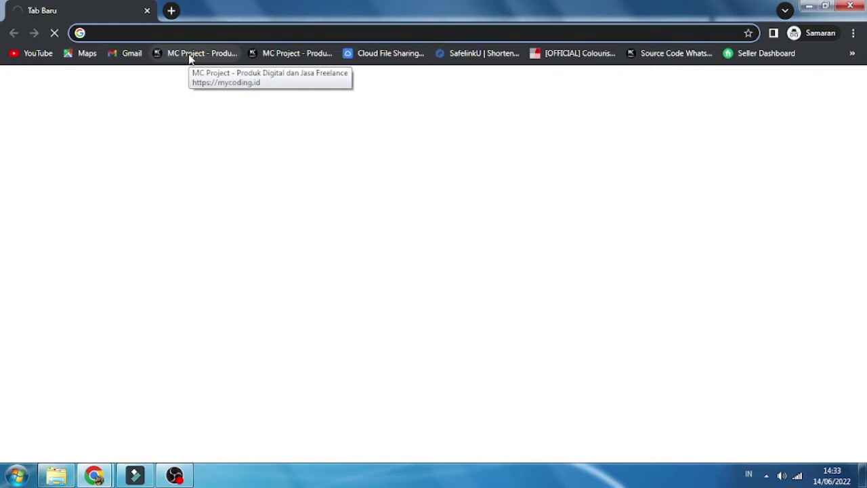
Step: Load the local XAMPP dashboard at localhost
text(lo)
key(Return)
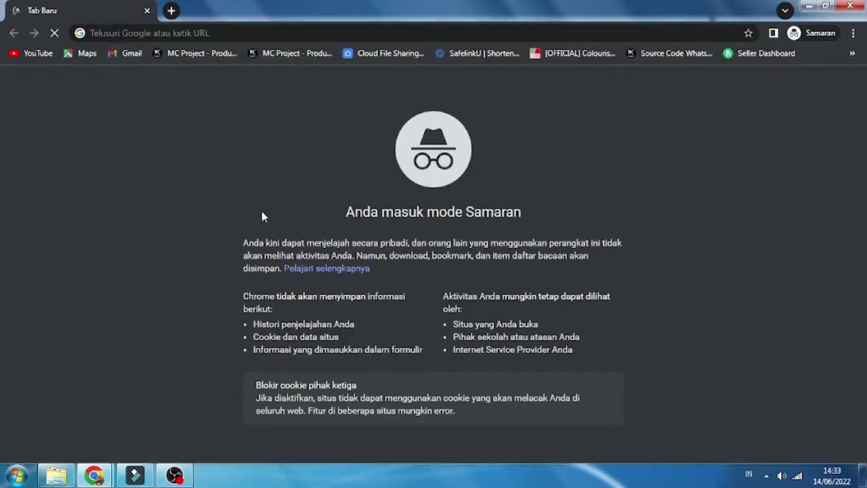
click(266, 30)
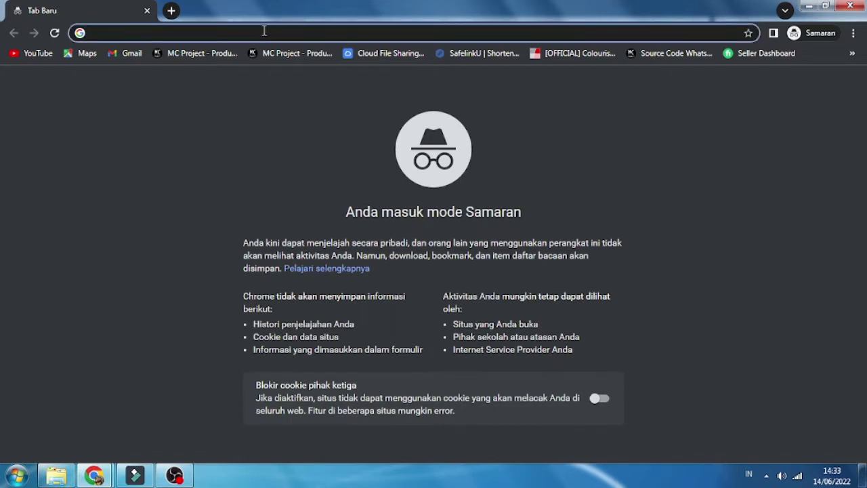
text(lo)
key(Return)
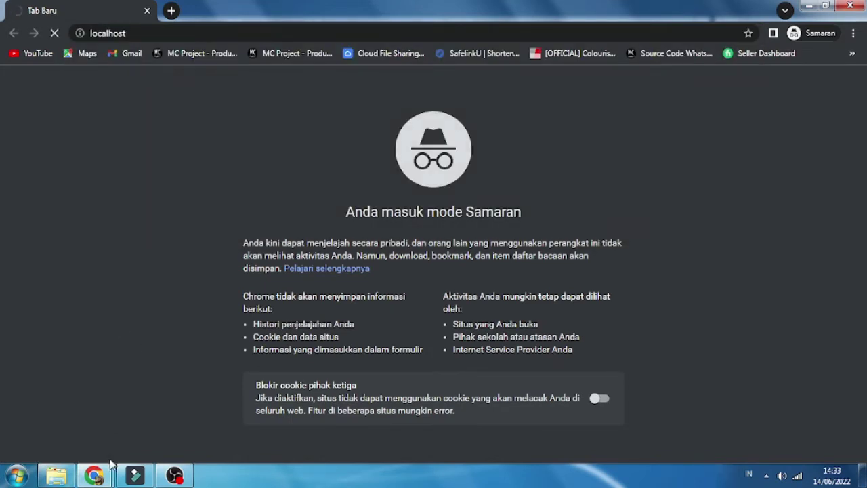
Step: Close the extra Chrome window showing Google results and go to phpMyAdmin from the dashboard
mouse_move(101, 471)
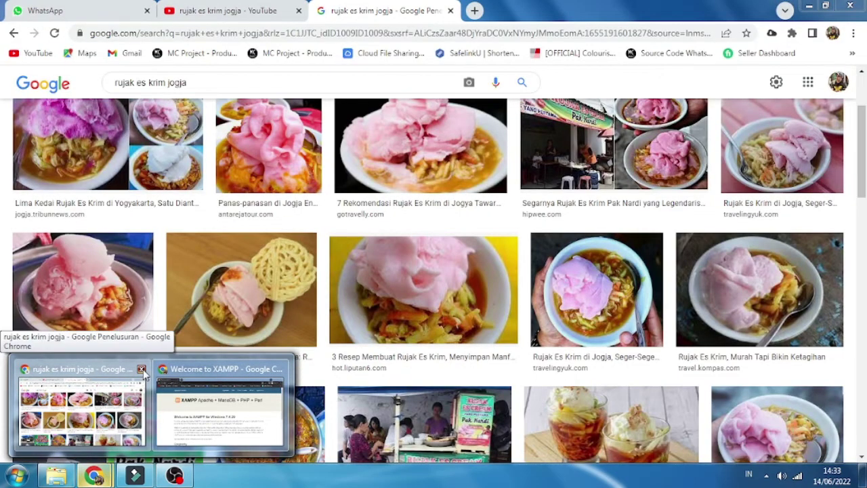
click(141, 370)
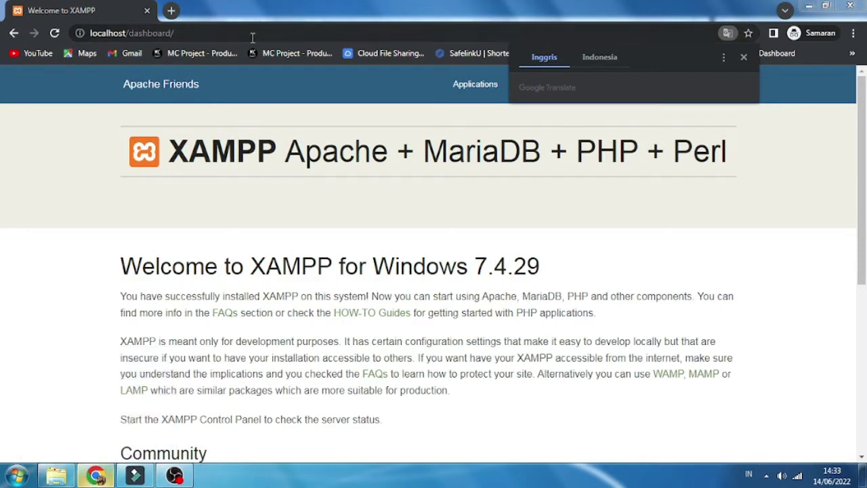
click(252, 34)
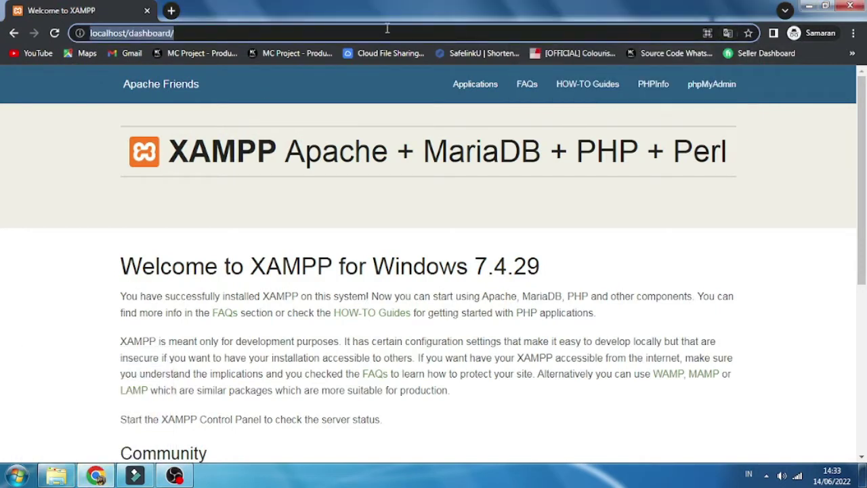
click(708, 87)
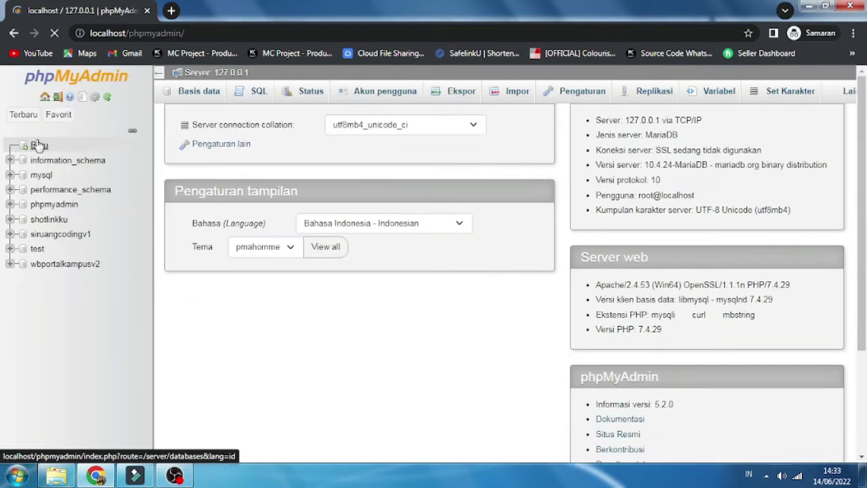
Step: On the Baru page, paste wblokodinasv1 as the database name and create it
click(43, 151)
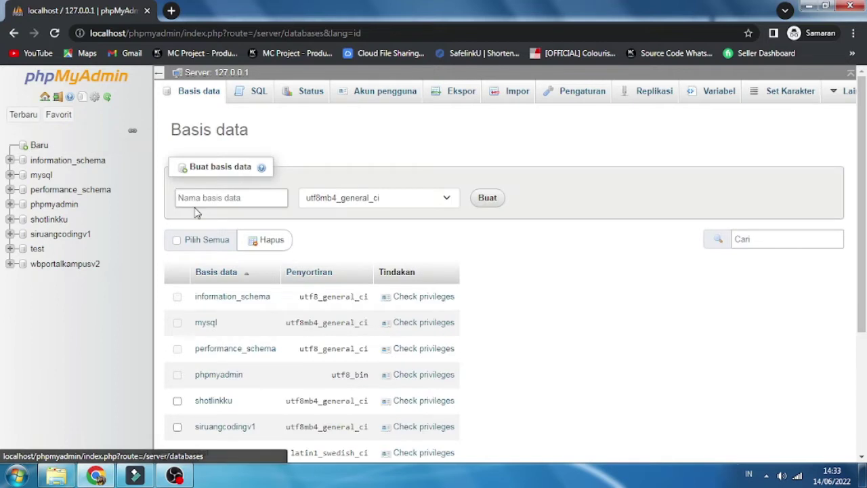
right_click(202, 198)
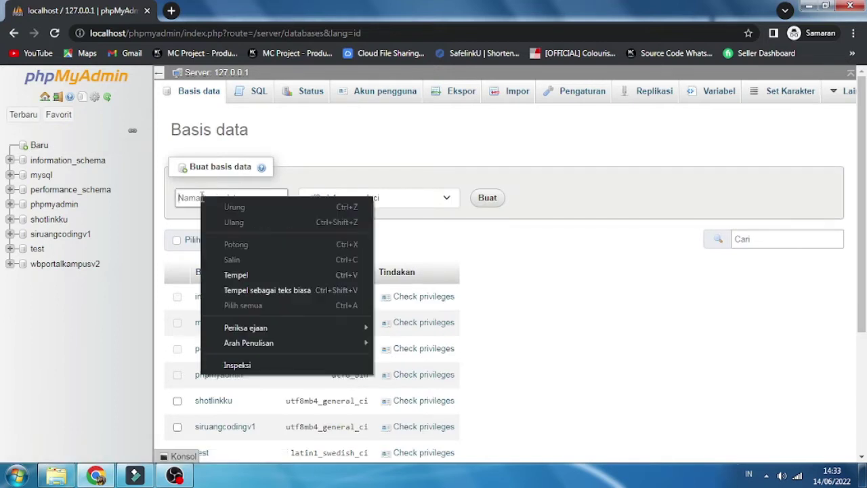
click(233, 274)
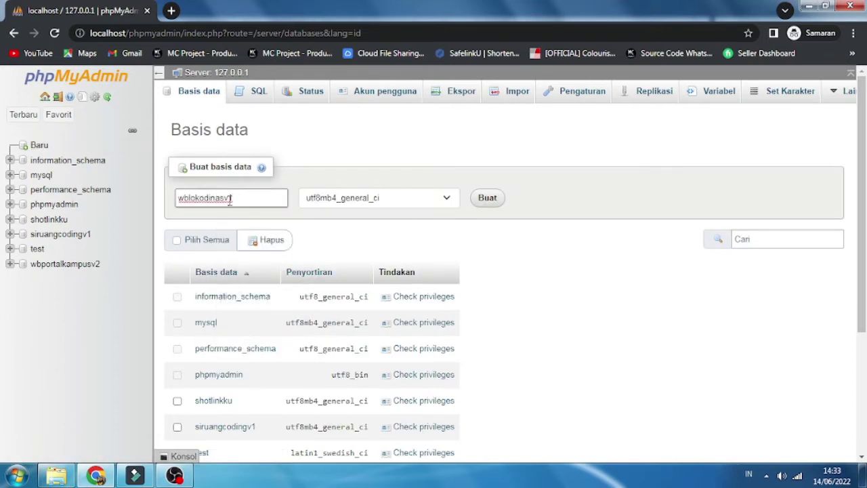
click(488, 199)
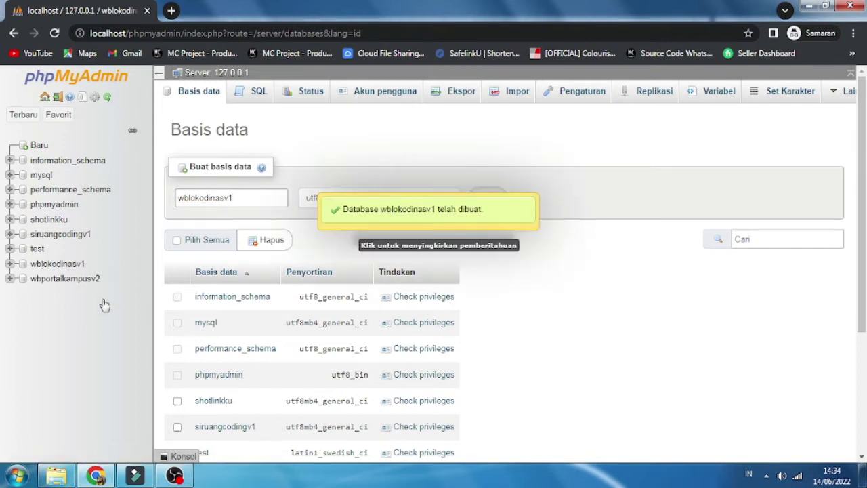
Step: Open the wblokodinasv1 database's Impor page
click(62, 269)
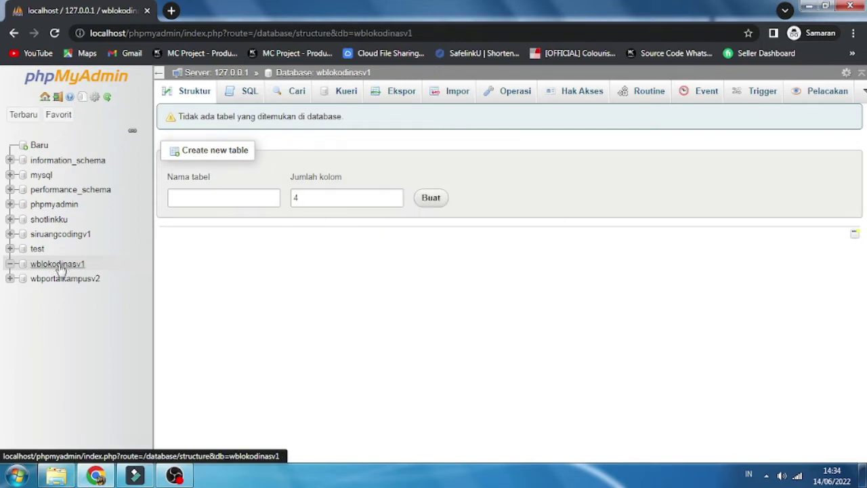
click(449, 97)
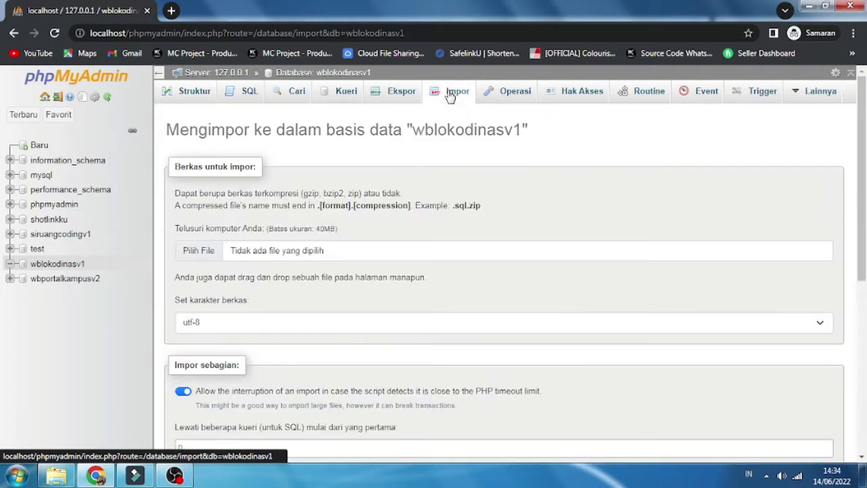
scroll(244, 354, down, 3)
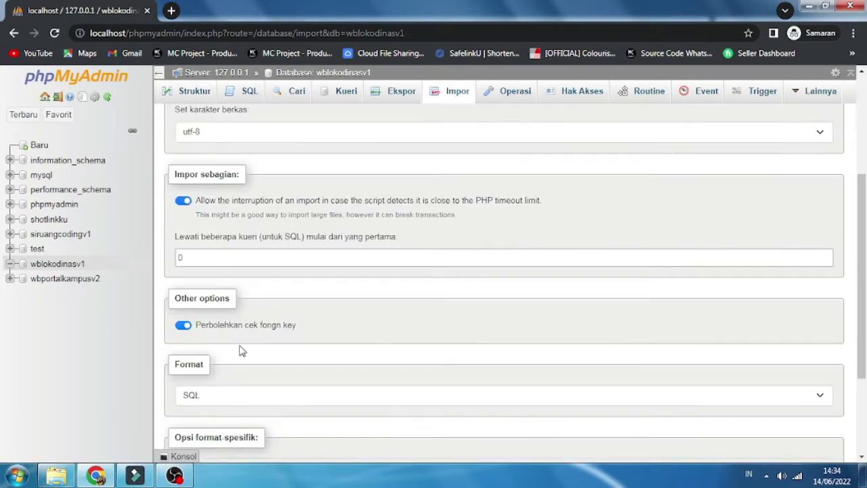
scroll(203, 379, down, 1)
scroll(197, 363, up, 4)
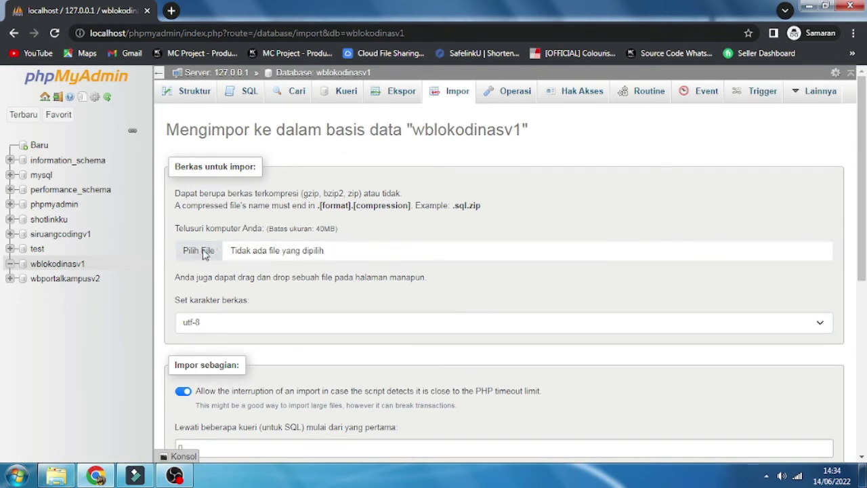
Step: Choose wblokodinasv1.sql from D:\MASTER WEB\DATA SAFELINKKU\...\DATABASE\DATABASE as the import file
click(200, 251)
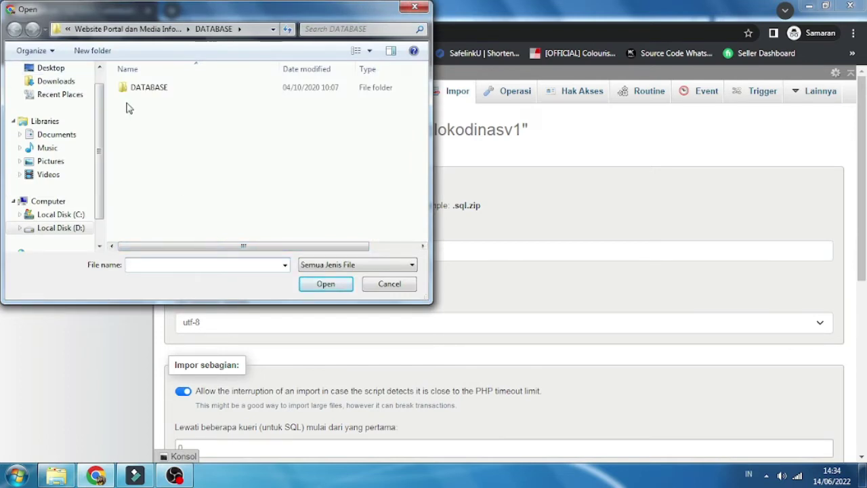
click(68, 29)
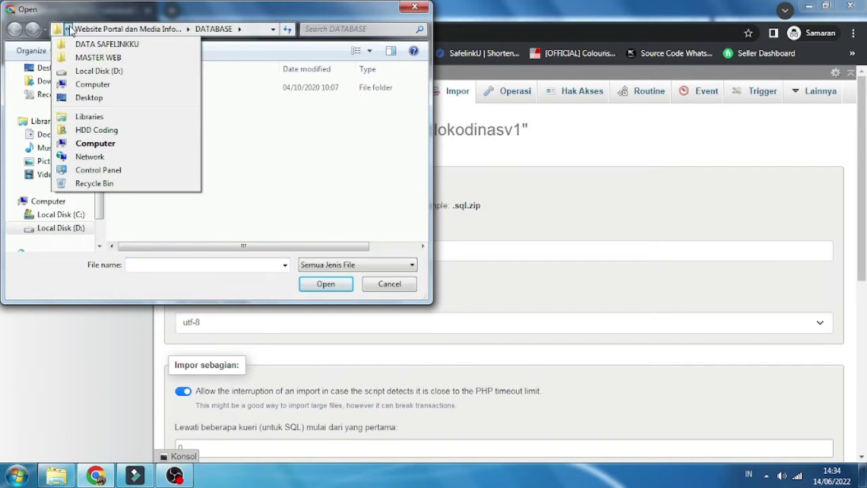
click(99, 71)
double_click(158, 180)
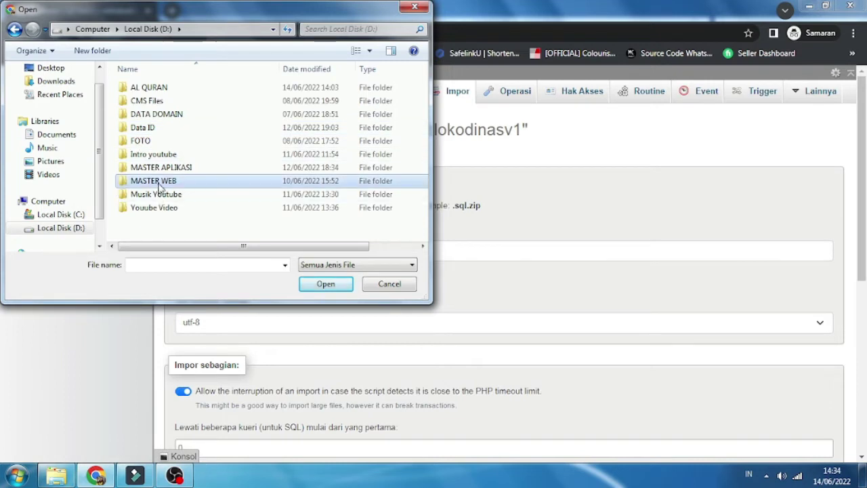
double_click(153, 102)
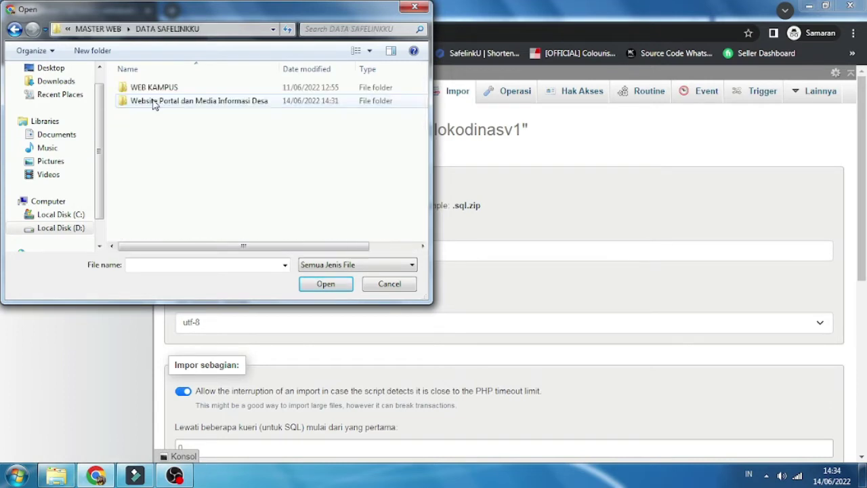
double_click(166, 103)
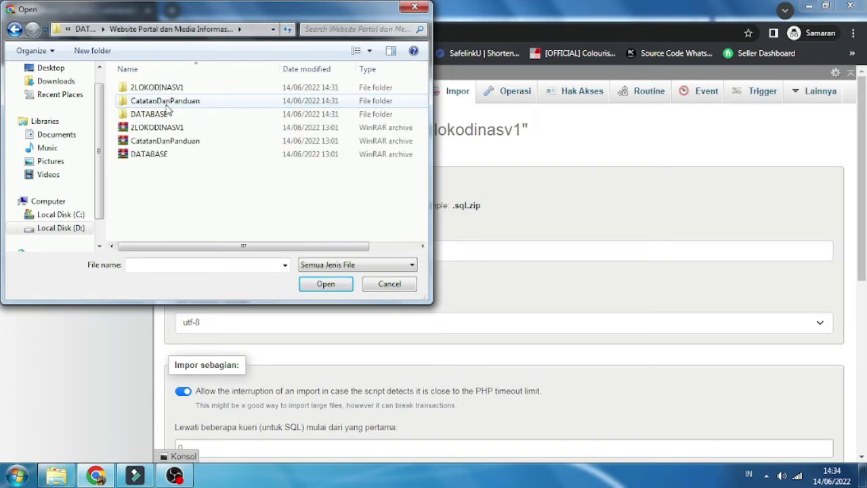
double_click(153, 115)
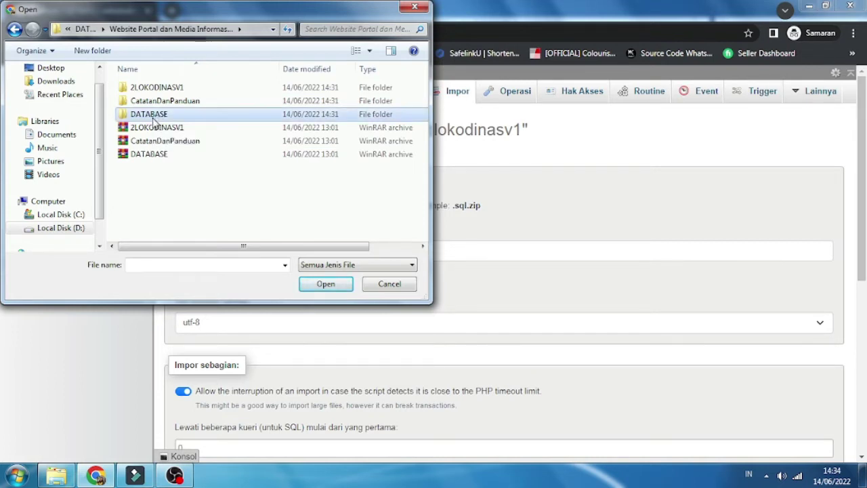
double_click(149, 91)
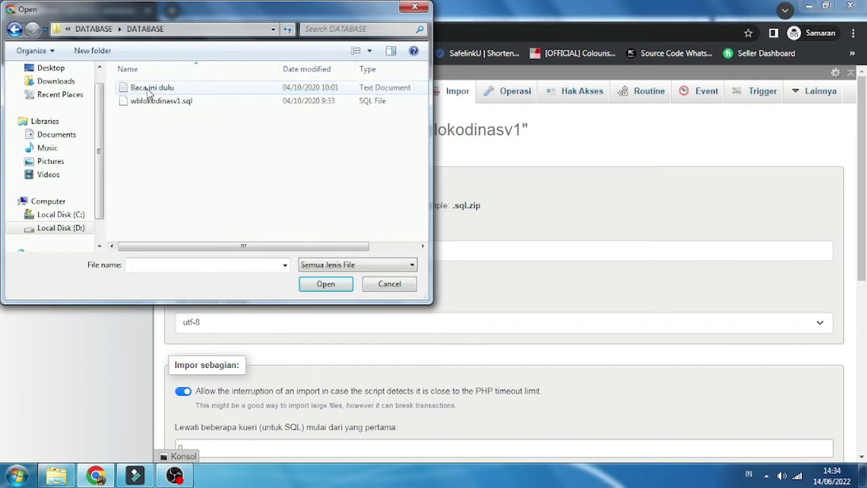
click(156, 107)
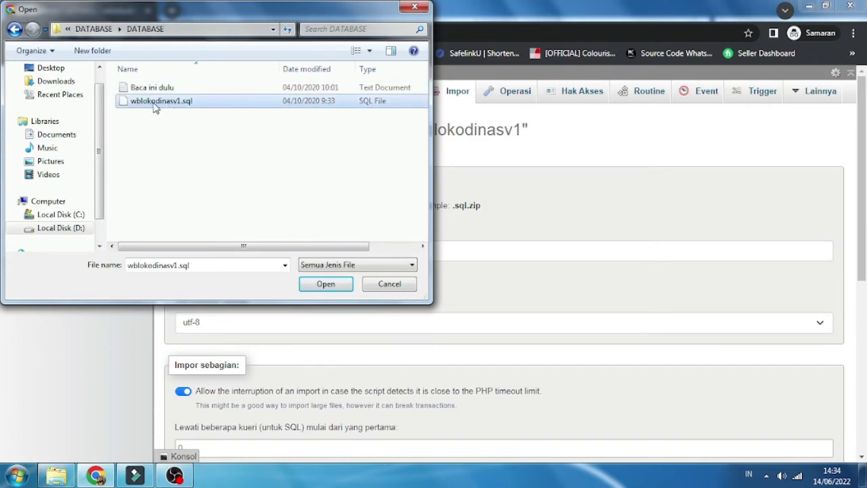
click(326, 287)
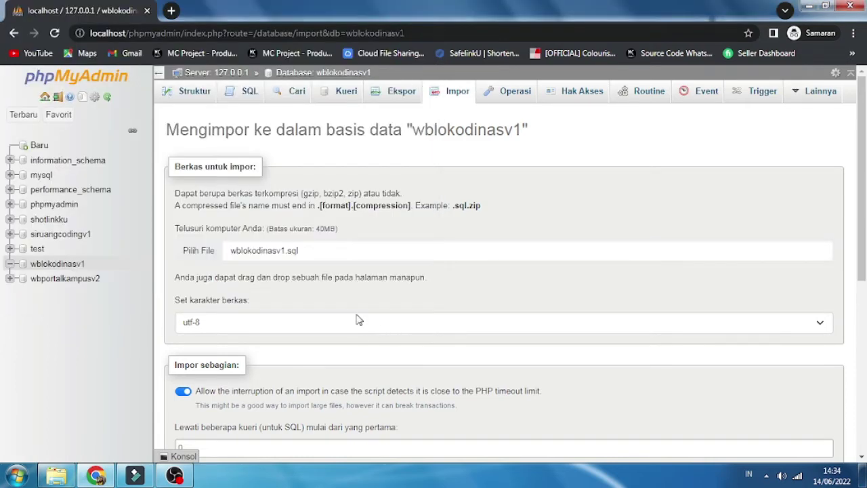
Step: Run the import of wblokodinasv1.sql, which completes successfully with 150 queries
scroll(271, 315, down, 5)
scroll(272, 316, down, 1)
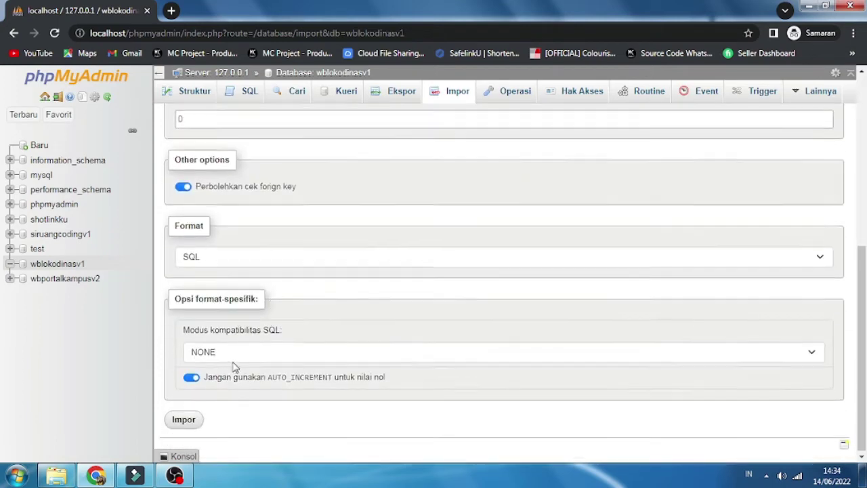
click(184, 418)
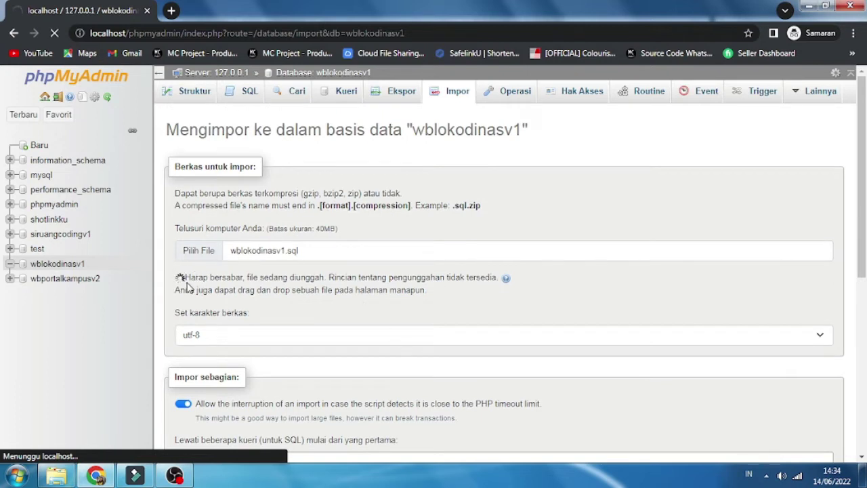
drag(184, 277, 446, 300)
click(447, 300)
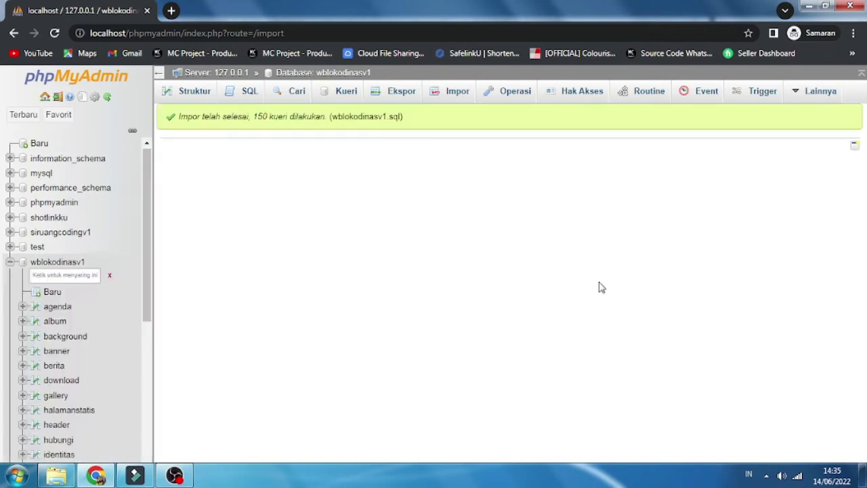
Step: Open wblokodinasv1's Struktur view and scroll through the newly created tables
click(62, 160)
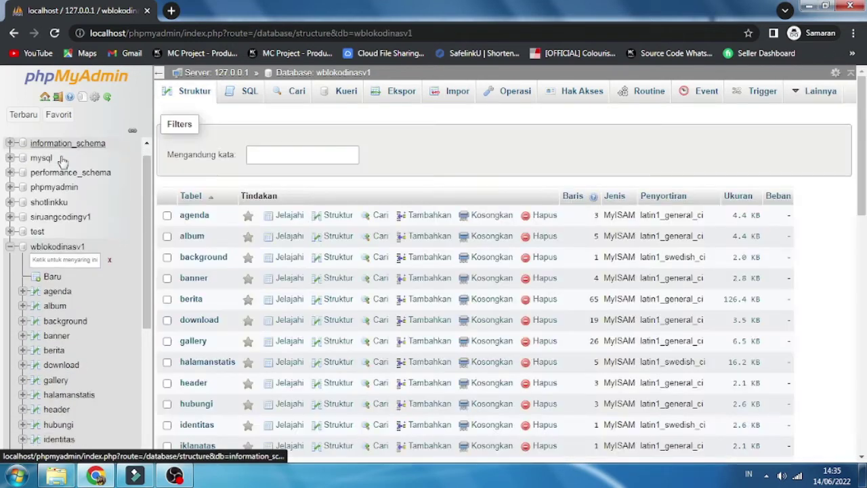
scroll(373, 236, down, 2)
scroll(376, 237, down, 8)
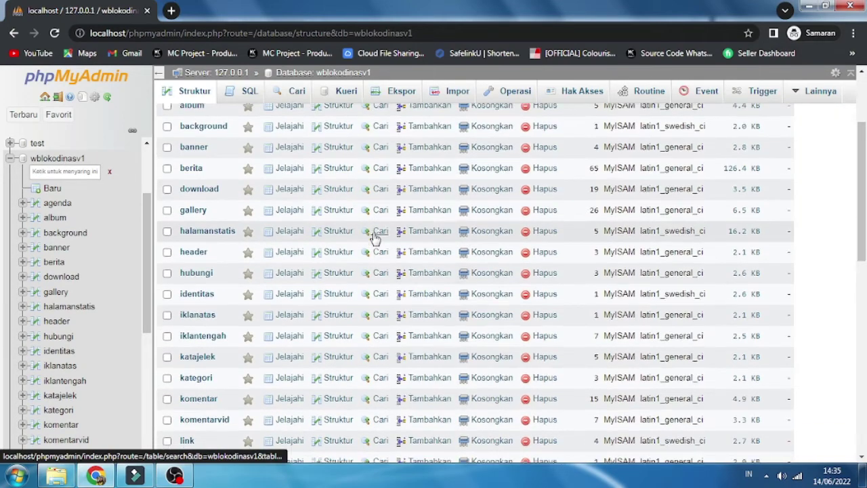
scroll(376, 237, up, 10)
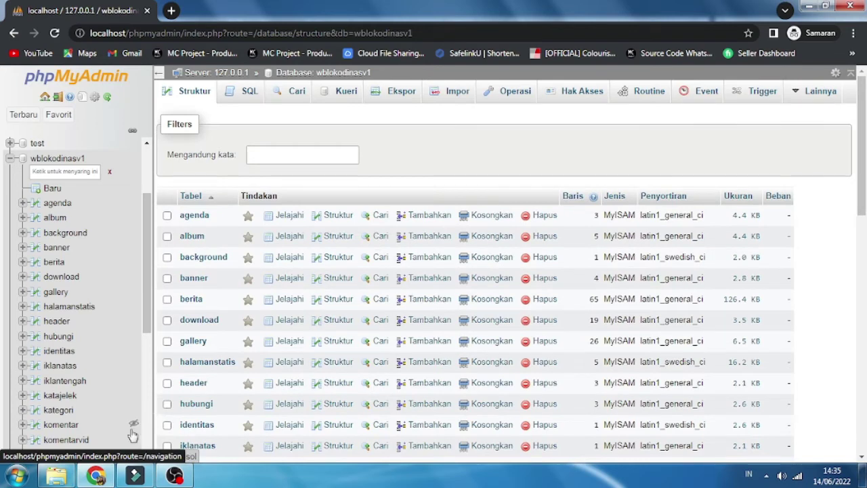
click(56, 475)
Step: Copy the LOKODINASV1 folder name from C:\xampp\htdocs and return to Chrome
click(56, 228)
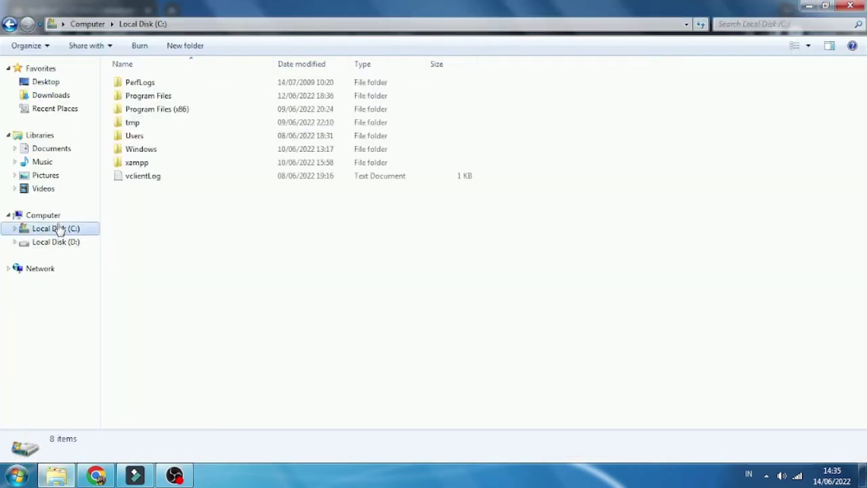
double_click(137, 165)
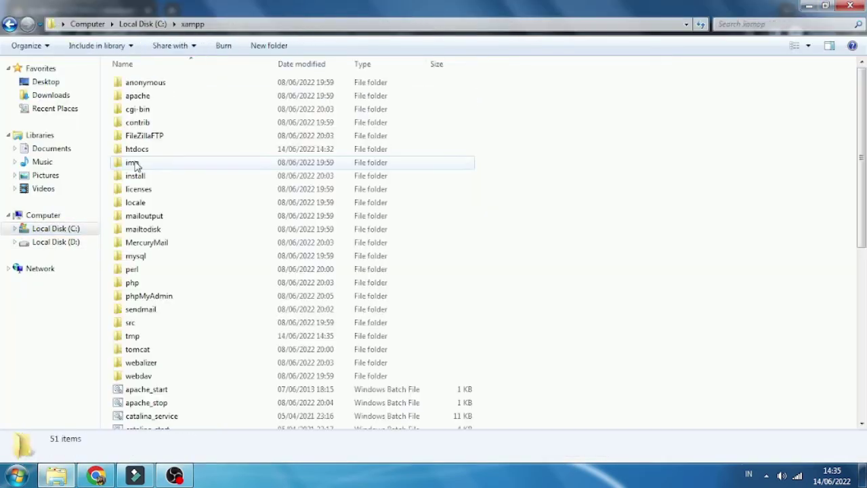
double_click(130, 148)
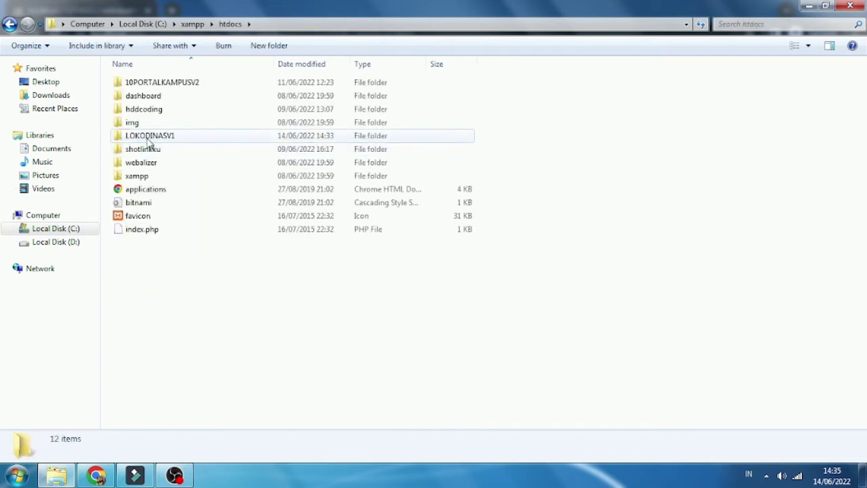
click(151, 139)
click(164, 136)
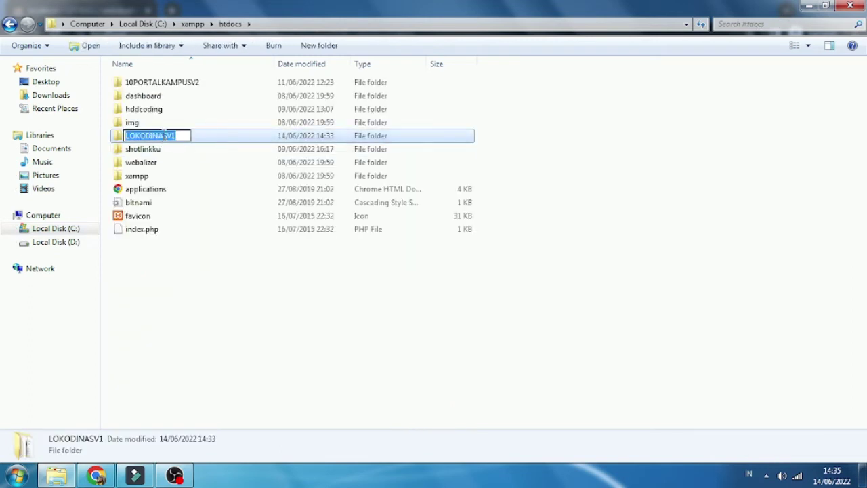
right_click(158, 136)
click(190, 177)
click(96, 475)
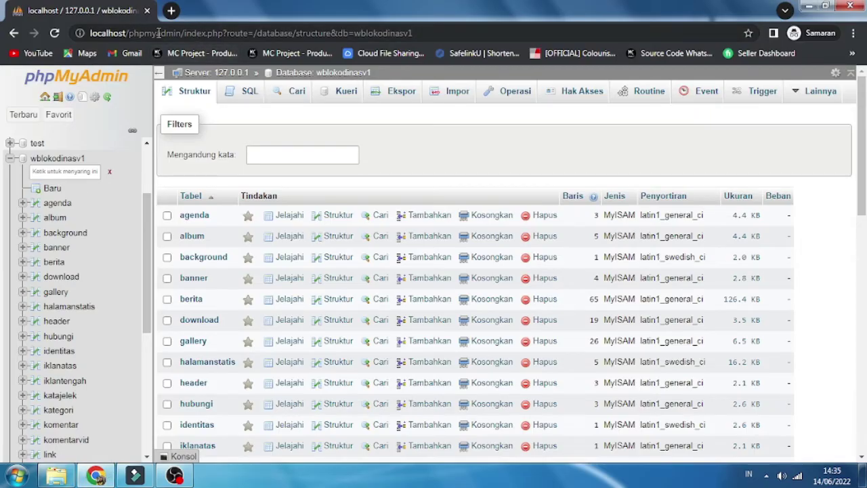
Step: Load localhost/LOKODINASV1 to bring up the Website DPPKB Karawang homepage
drag(128, 33, 444, 33)
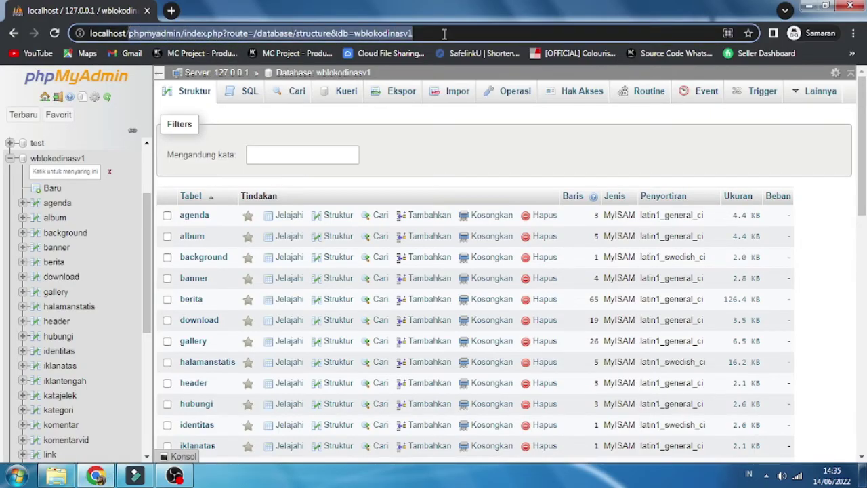
text(LOKODINASV1)
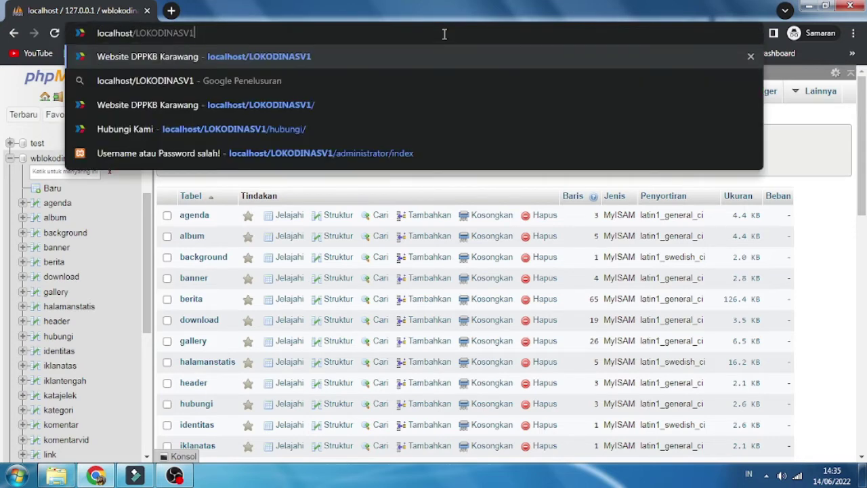
key(Return)
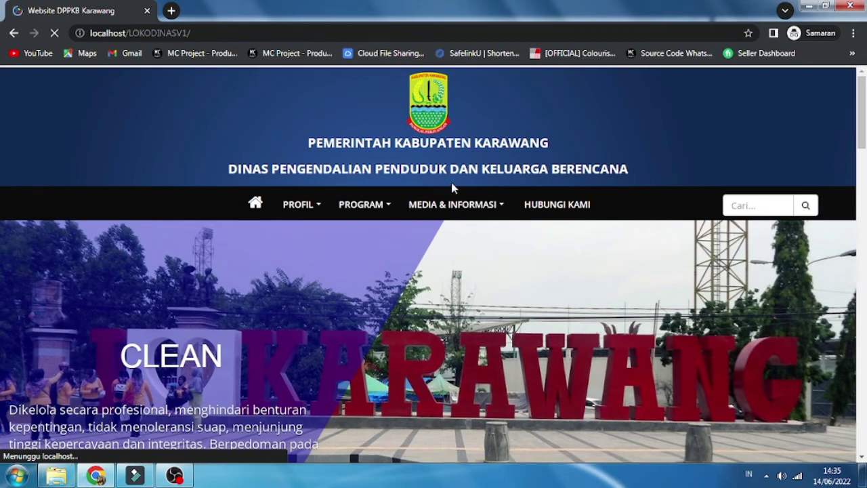
scroll(769, 264, down, 2)
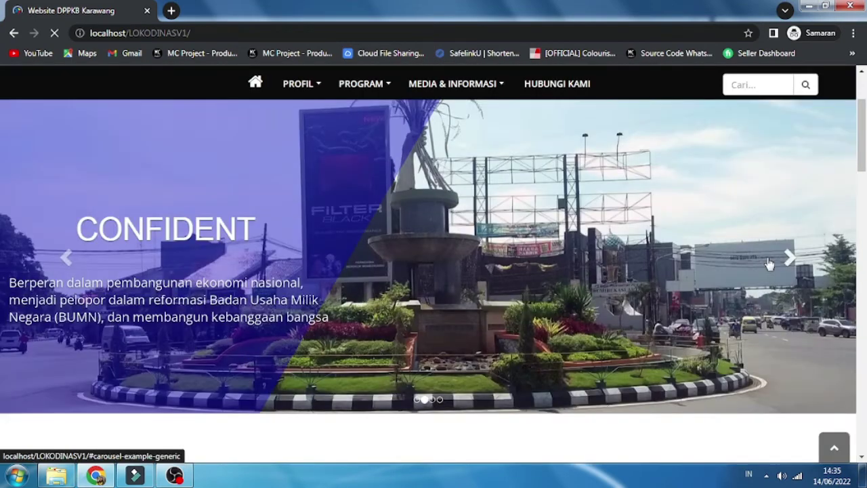
scroll(779, 291, up, 1)
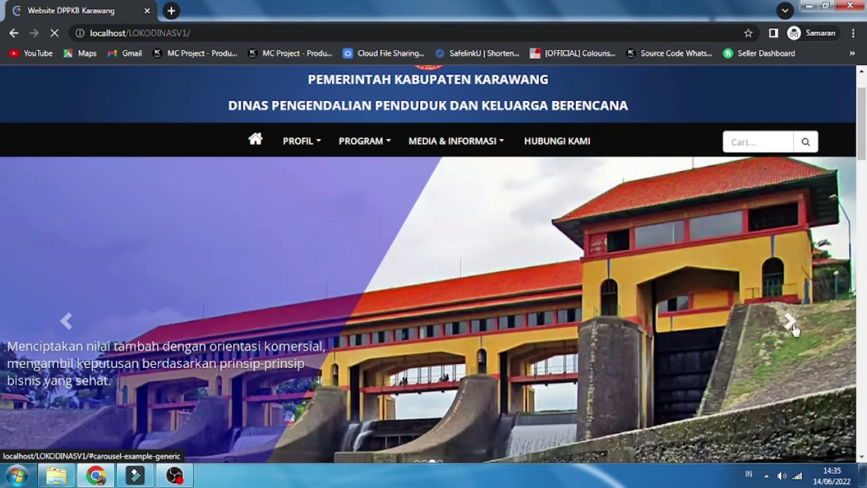
Step: Advance the homepage slider twice and scroll through the news, video gallery and polling sections
click(790, 322)
click(790, 322)
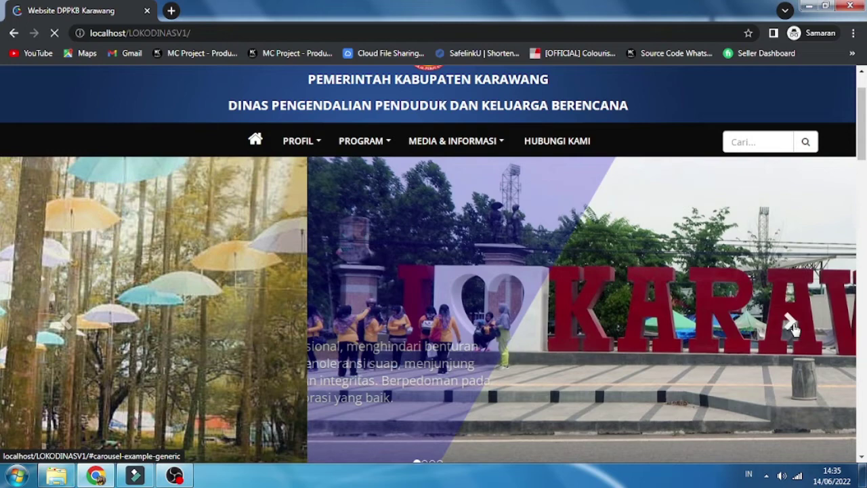
scroll(572, 327, down, 10)
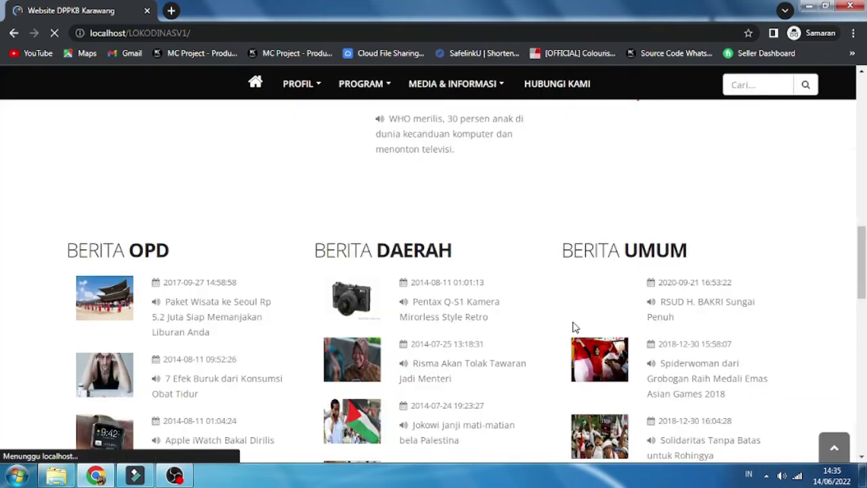
scroll(573, 327, down, 8)
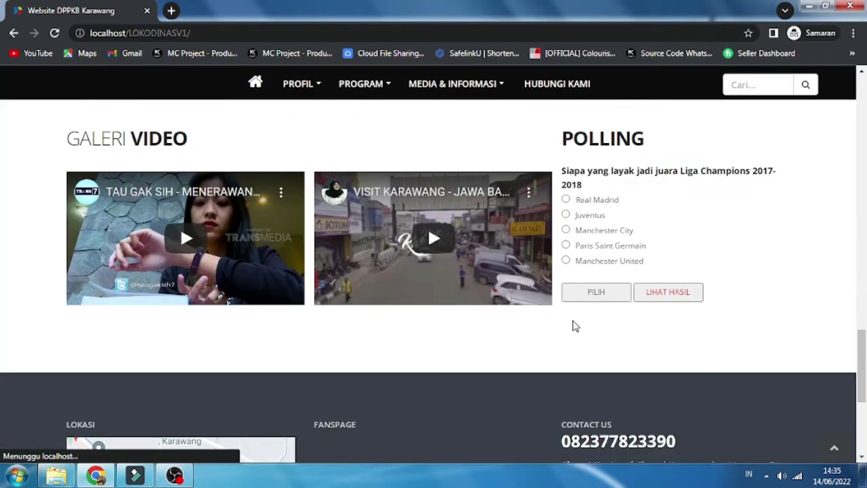
scroll(572, 326, down, 1)
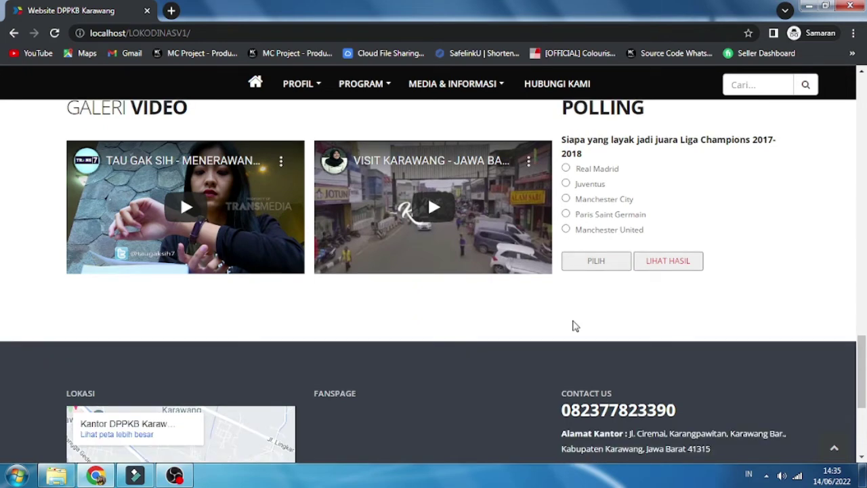
scroll(342, 309, up, 6)
scroll(342, 309, up, 3)
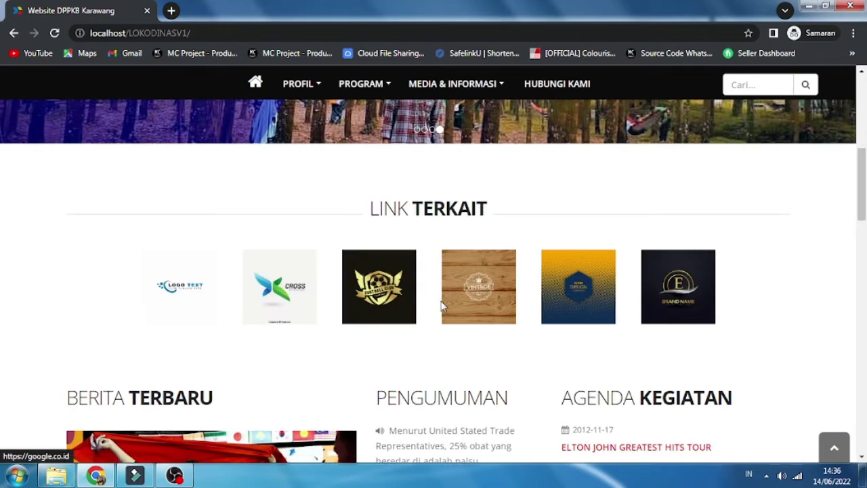
Step: Open the Struktur Organisasi page from the PROFIL menu and scroll through it
click(298, 84)
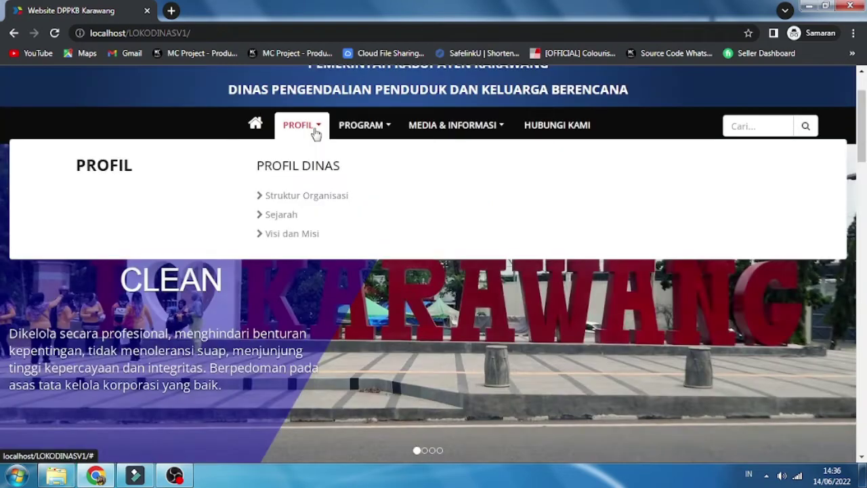
click(306, 197)
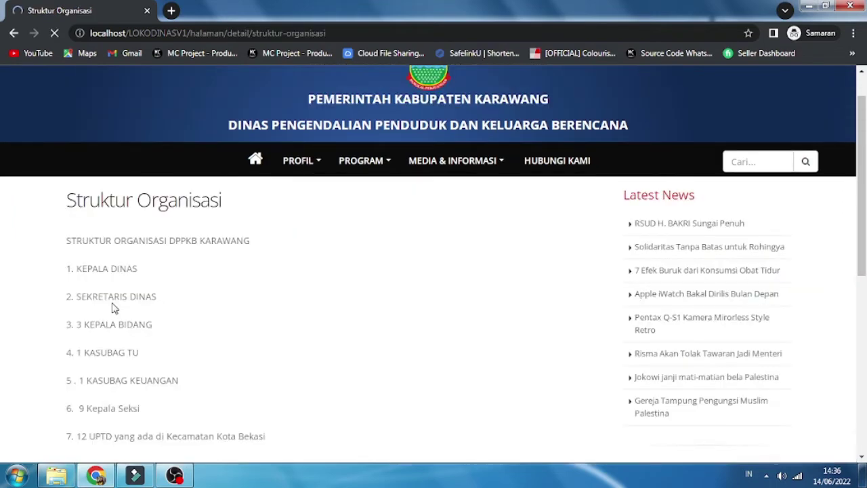
scroll(113, 304, down, 2)
scroll(112, 305, up, 1)
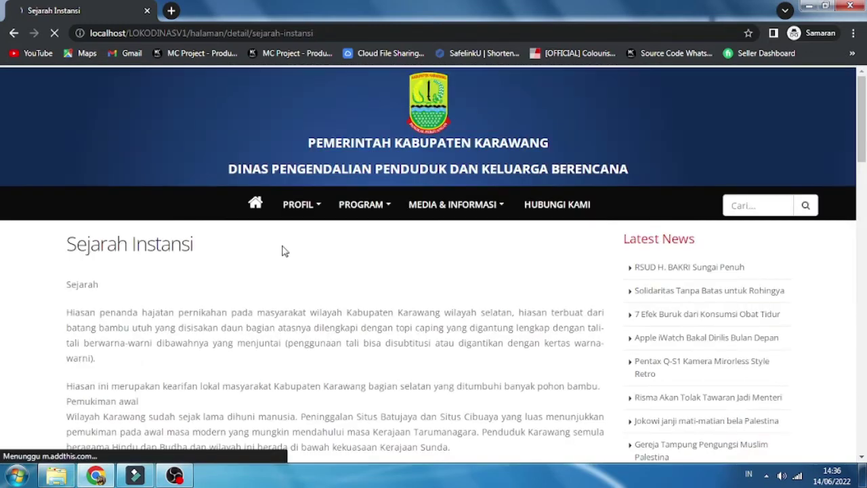
scroll(283, 315, down, 3)
scroll(283, 315, down, 7)
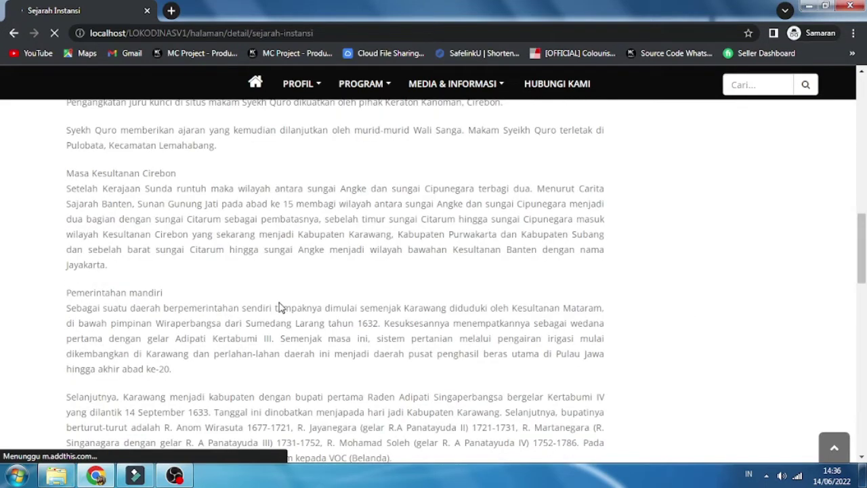
Step: Open the Visi dan Misi page and read its 2016–2021 vision and five missions
click(302, 83)
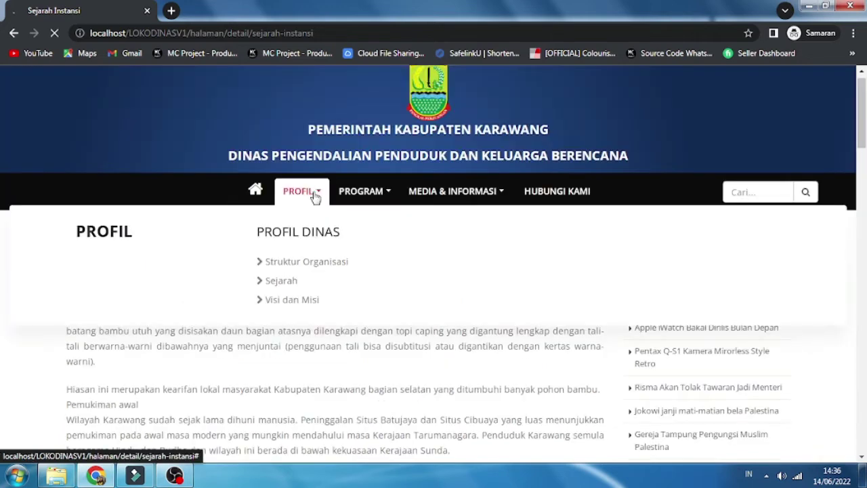
click(292, 300)
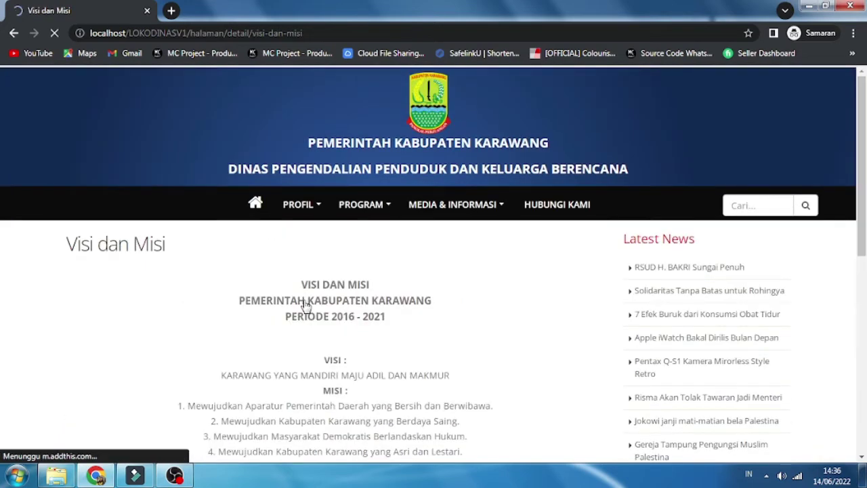
scroll(305, 301, down, 2)
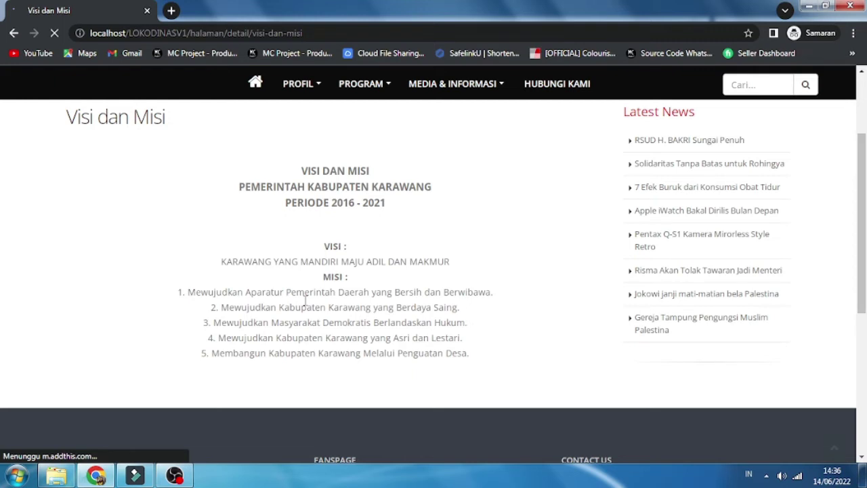
scroll(304, 300, up, 2)
mouse_move(438, 212)
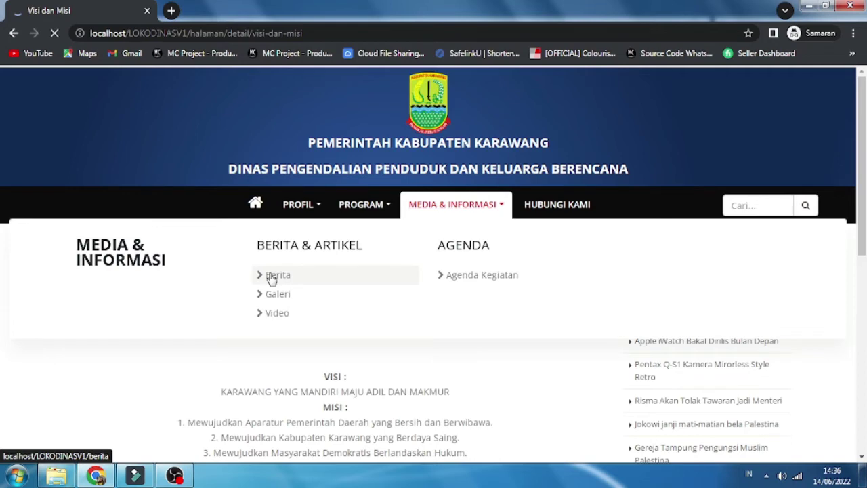
Step: Scroll through the Berita news page, then browse the Galeri photo albums page
scroll(353, 265, down, 5)
scroll(353, 266, down, 10)
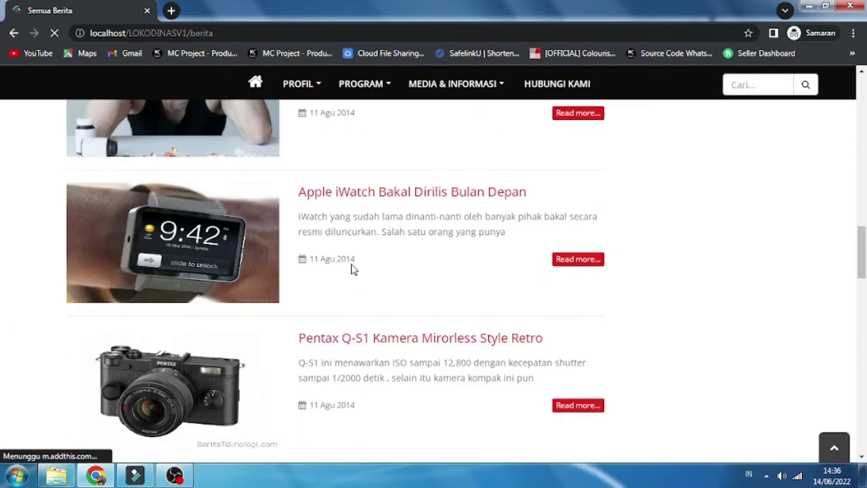
scroll(352, 268, down, 10)
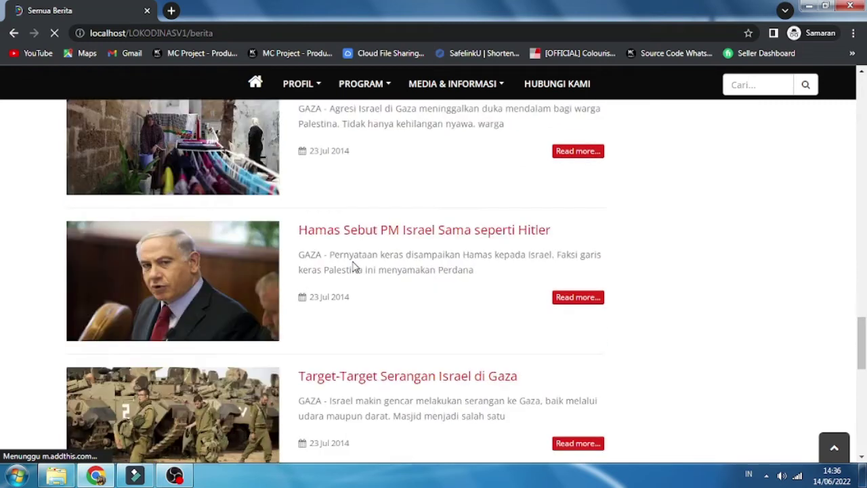
scroll(353, 266, up, 20)
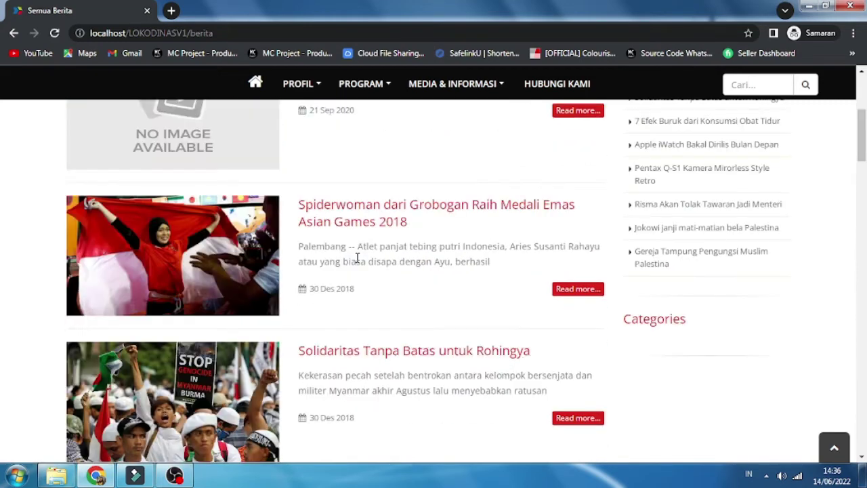
scroll(357, 257, up, 4)
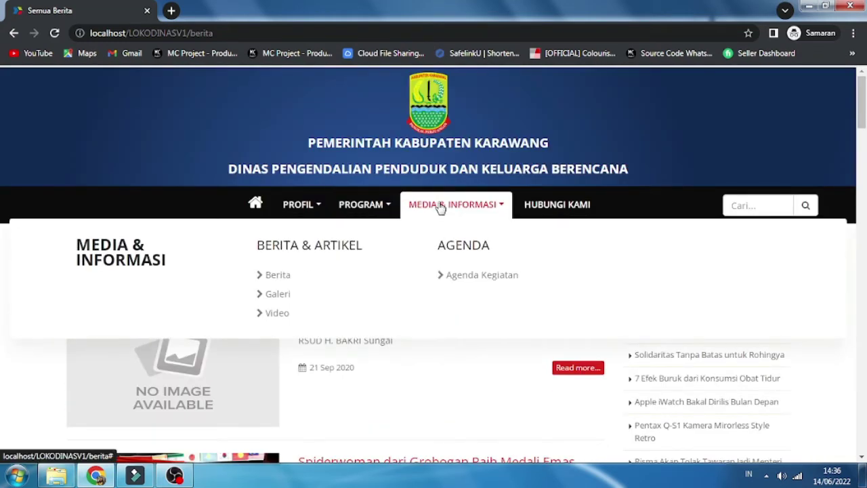
click(288, 296)
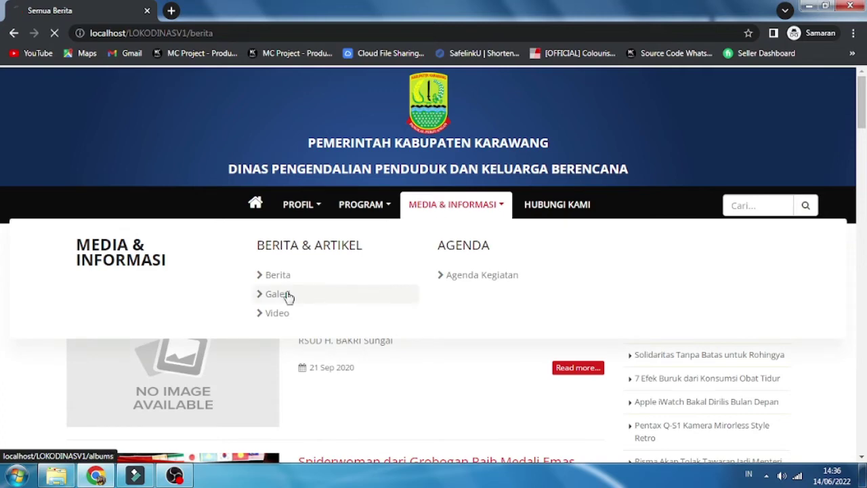
scroll(287, 304, down, 5)
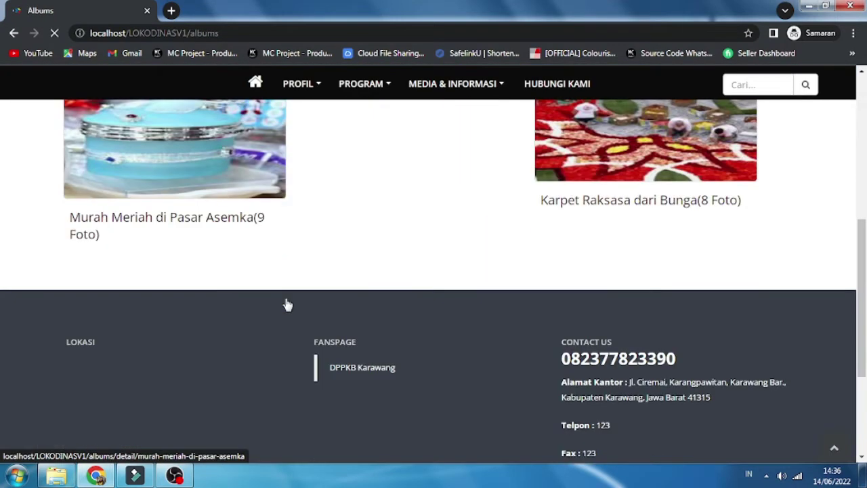
scroll(287, 304, up, 1)
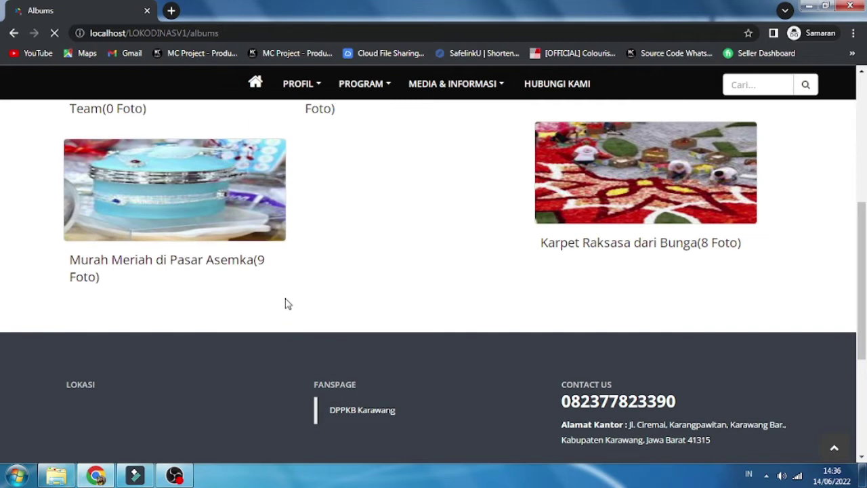
scroll(285, 303, up, 6)
Step: View the Video playlist page, then go to the Agenda Kegiatan events page
click(451, 142)
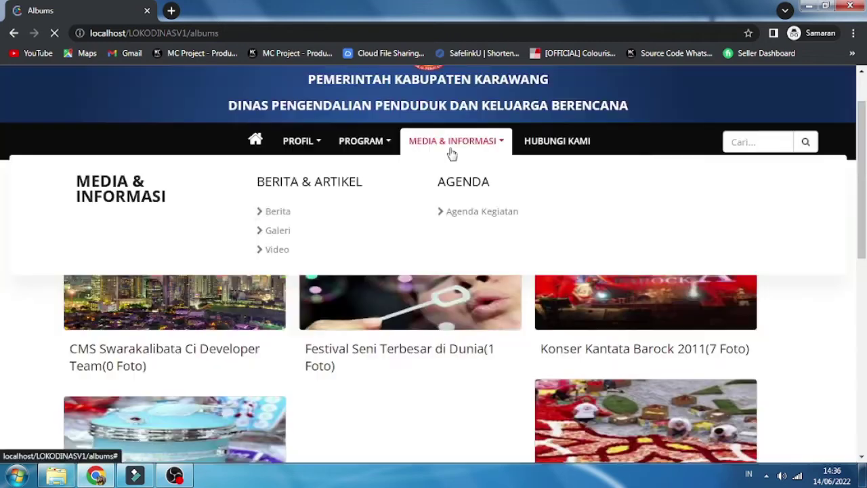
click(277, 250)
scroll(287, 291, down, 3)
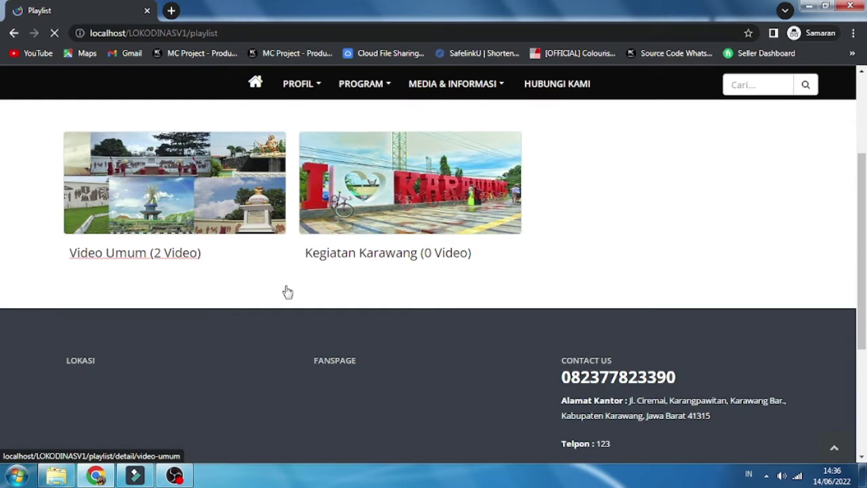
scroll(288, 291, up, 3)
click(474, 205)
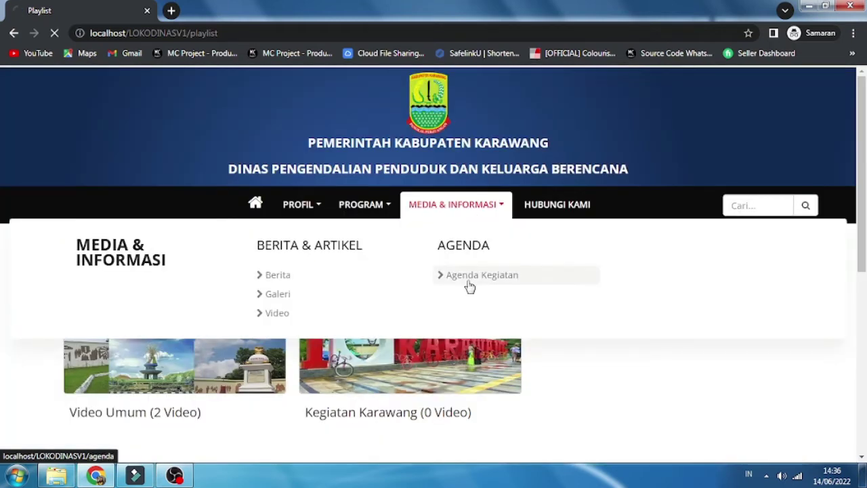
scroll(440, 283, up, 7)
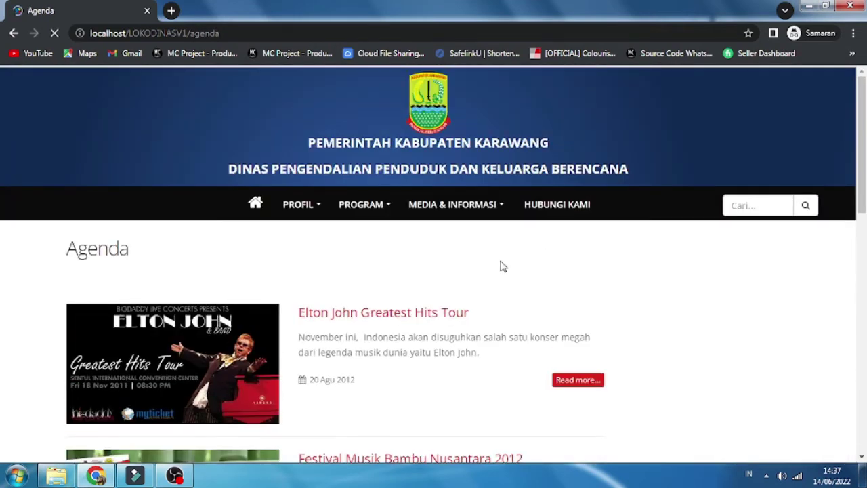
Step: View the Contact page's office details, map and message form, then return to the homepage
click(562, 205)
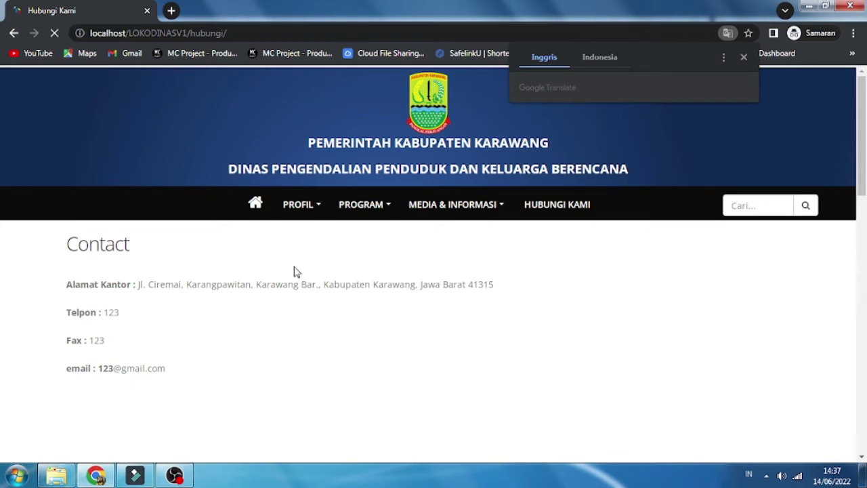
scroll(409, 276, down, 5)
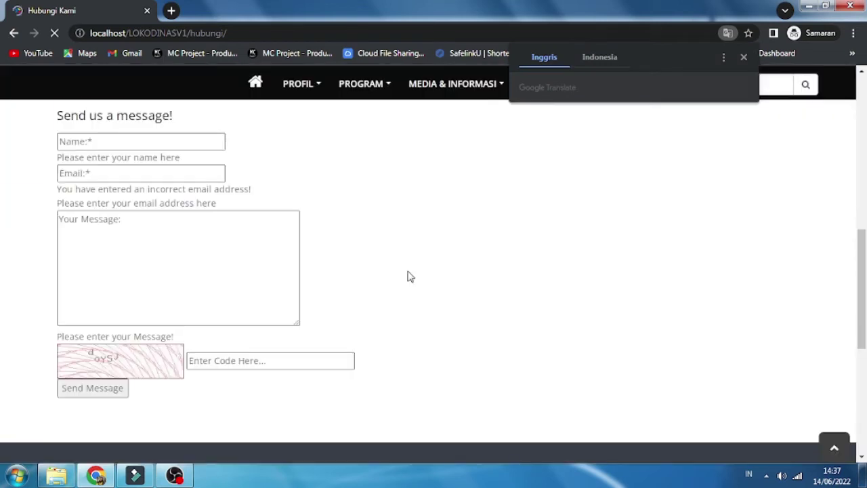
scroll(410, 276, down, 4)
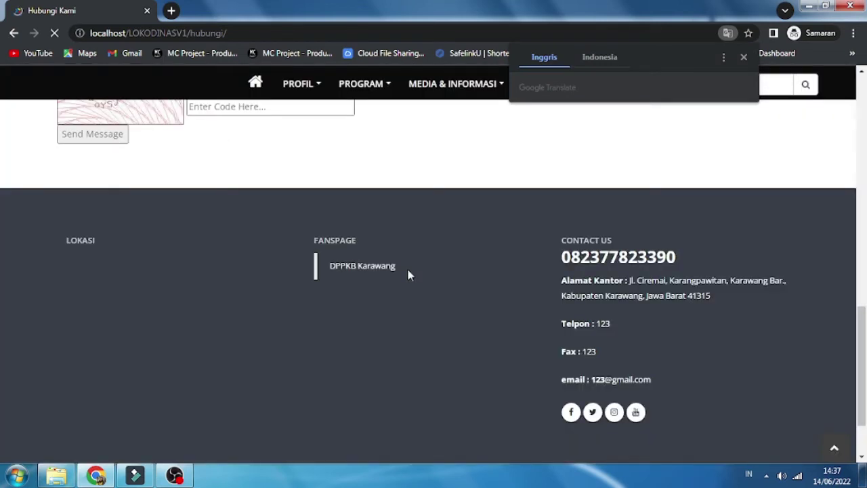
scroll(409, 275, up, 8)
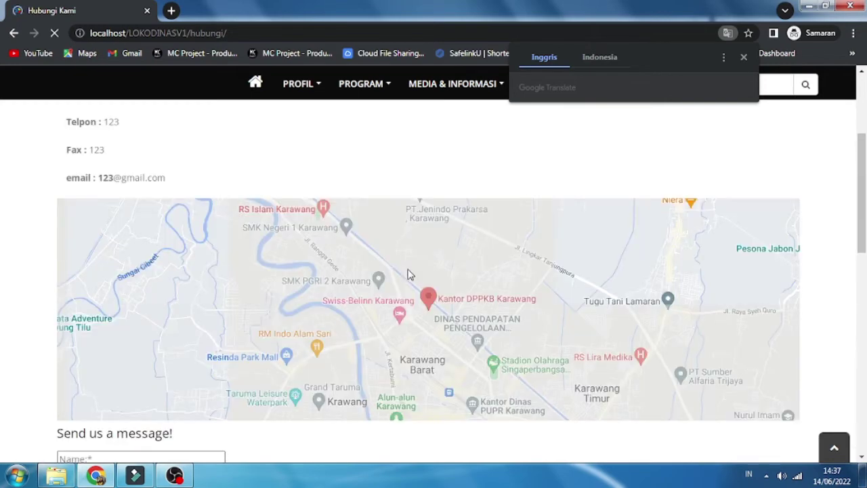
scroll(434, 300, up, 3)
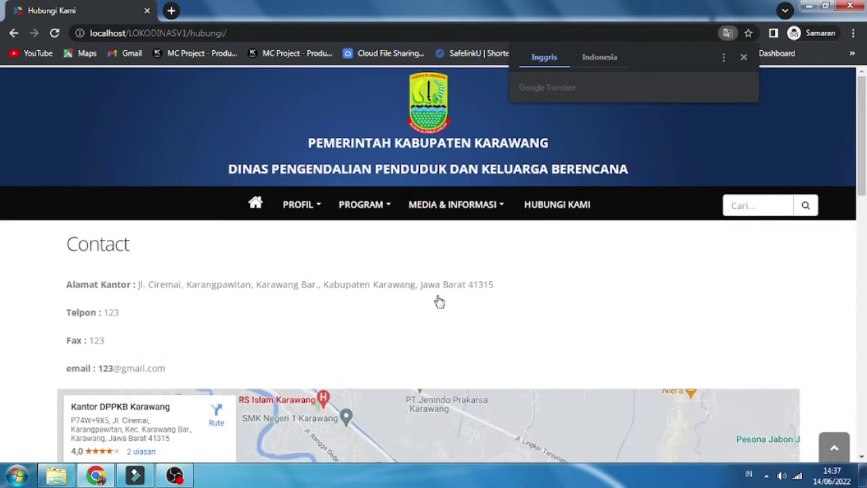
click(255, 203)
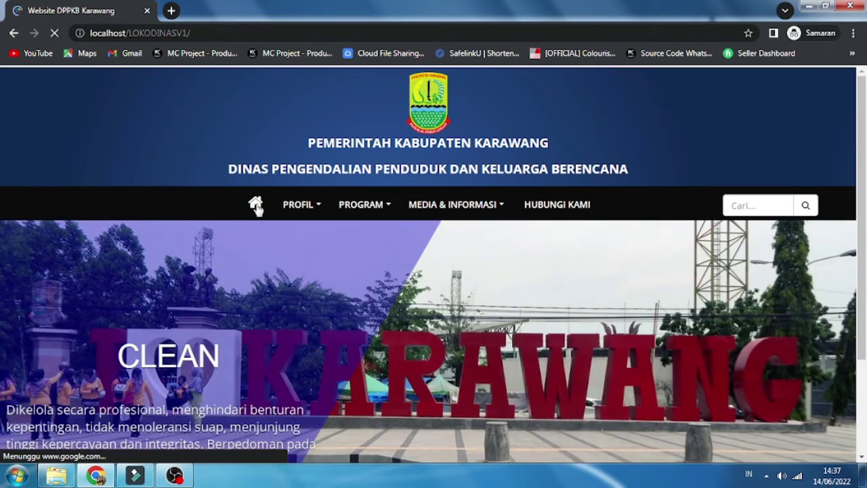
Step: Load the site's /administrator login page
click(227, 32)
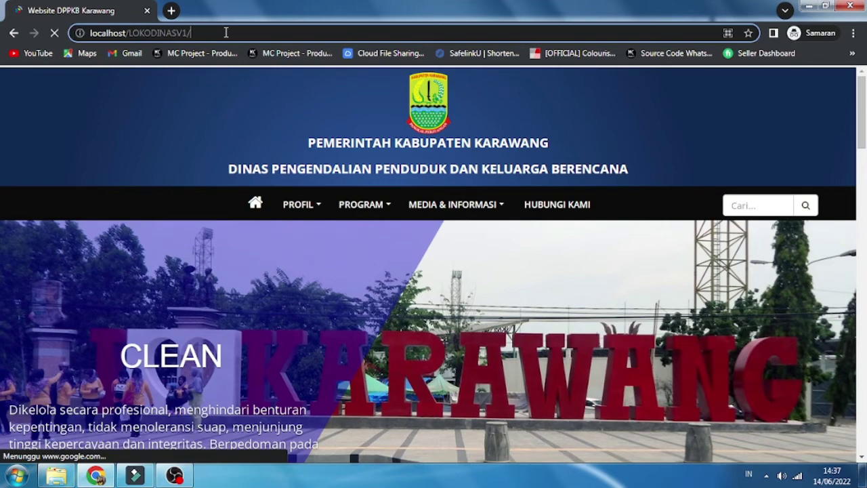
text(adm)
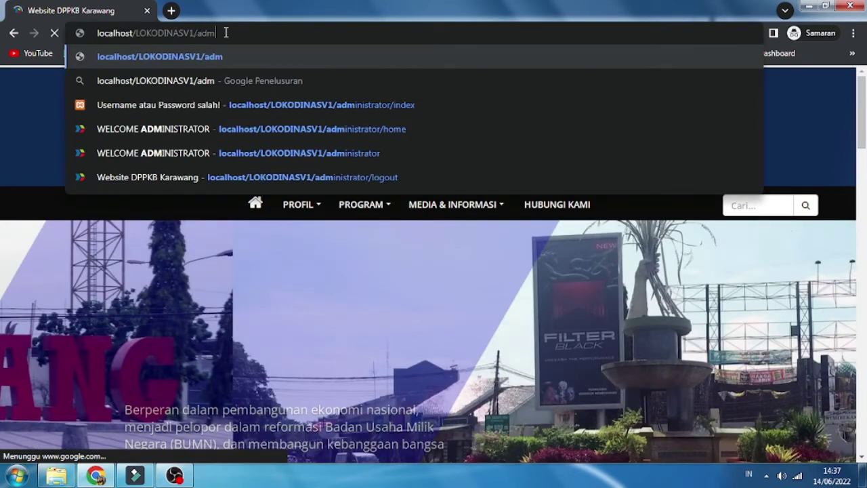
text(inistrator)
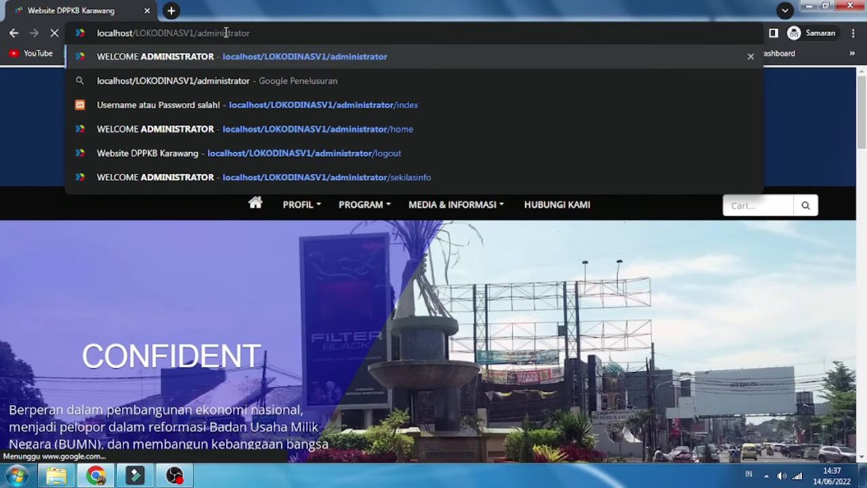
key(Return)
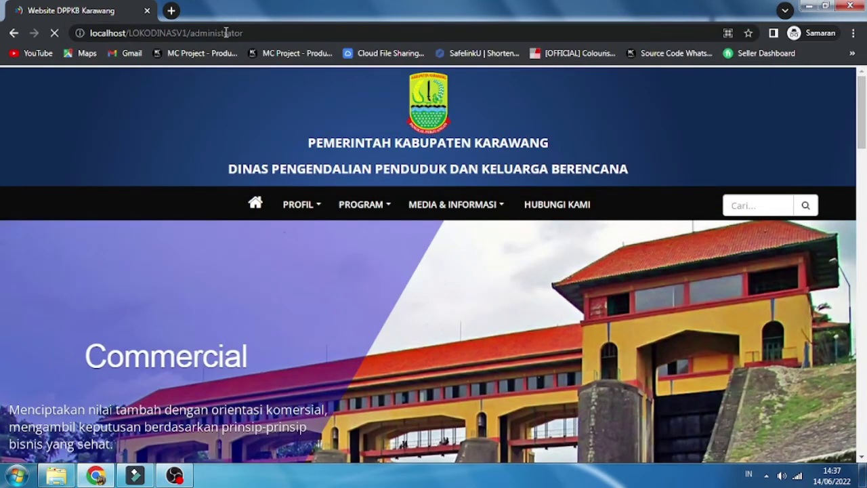
Step: Sign in with the admin username, its password and the captcha code, with Remember Me ticked
click(457, 224)
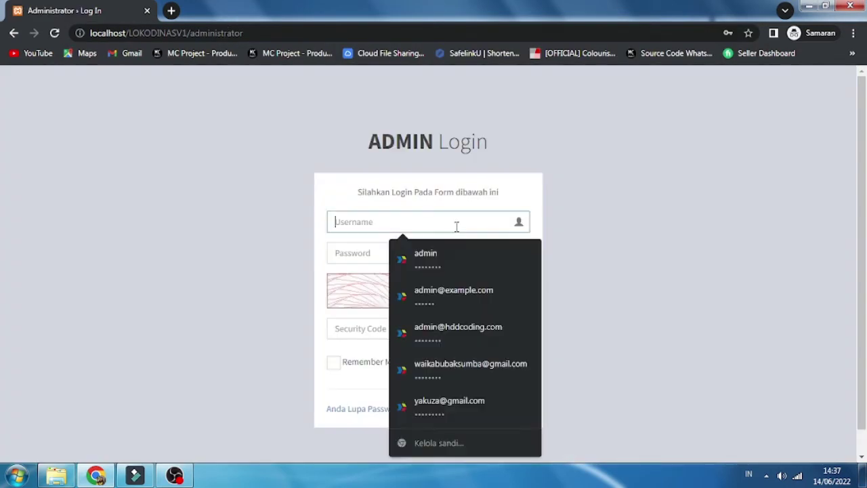
text(admin)
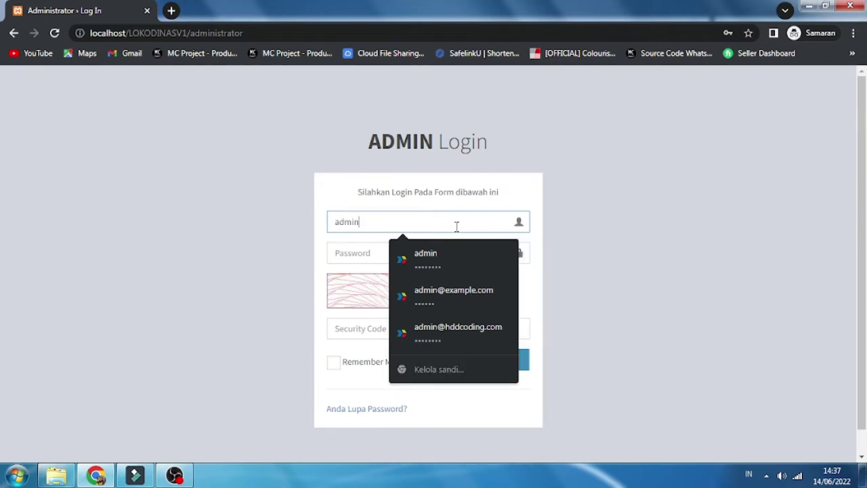
click(367, 252)
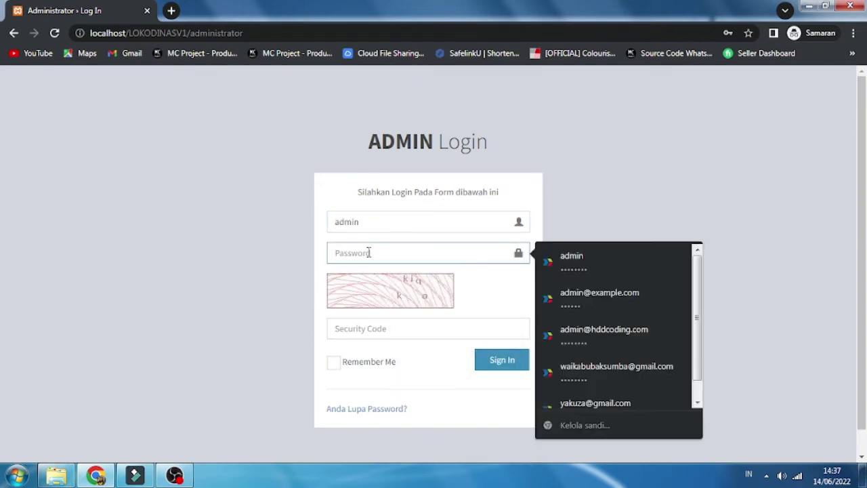
text(admin123)
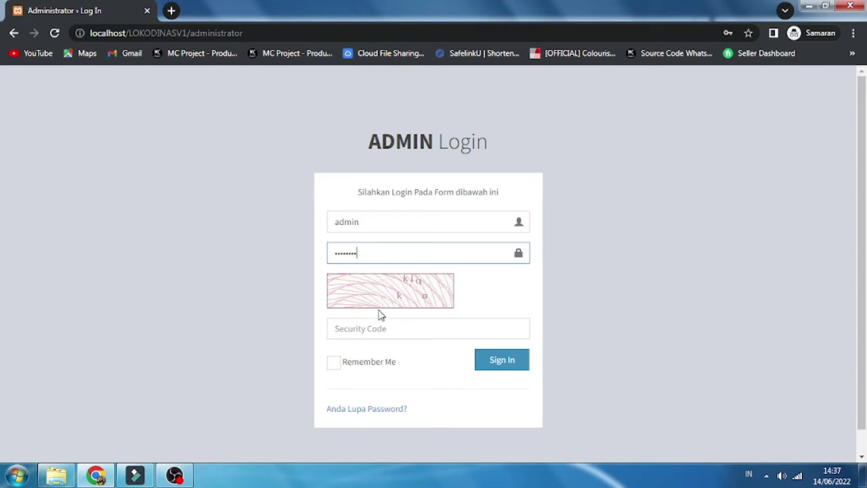
click(363, 331)
click(363, 331)
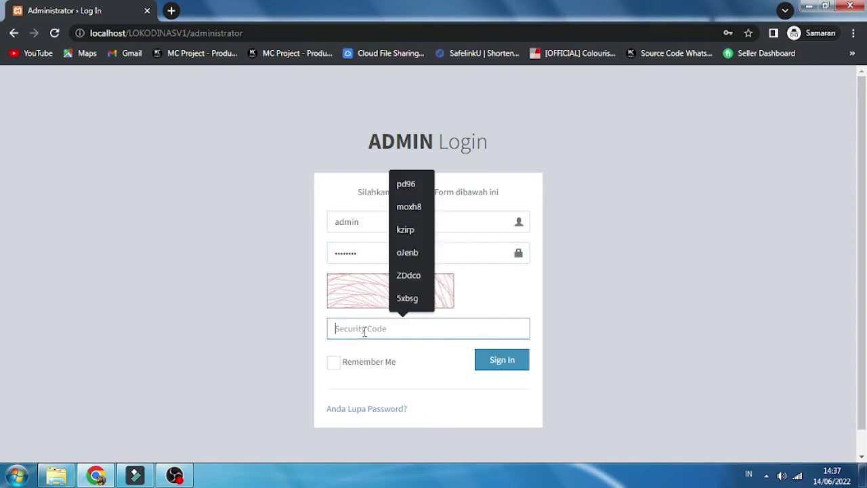
text(kk)
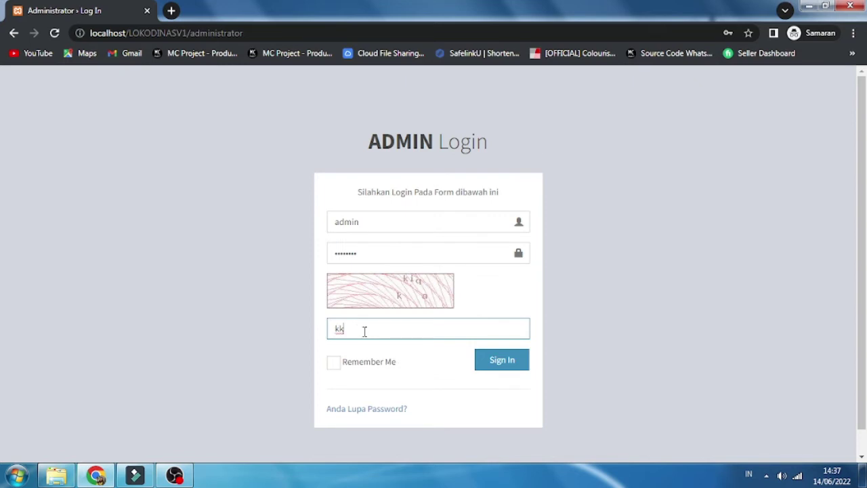
text(iqa)
click(333, 362)
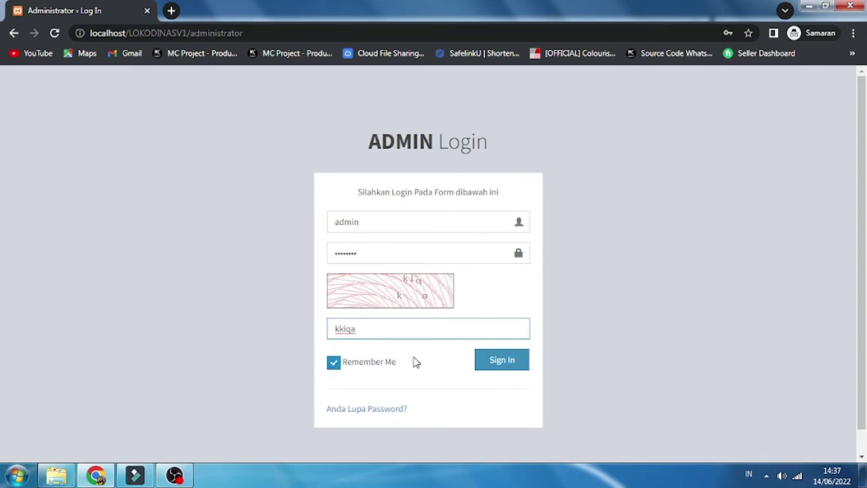
click(498, 362)
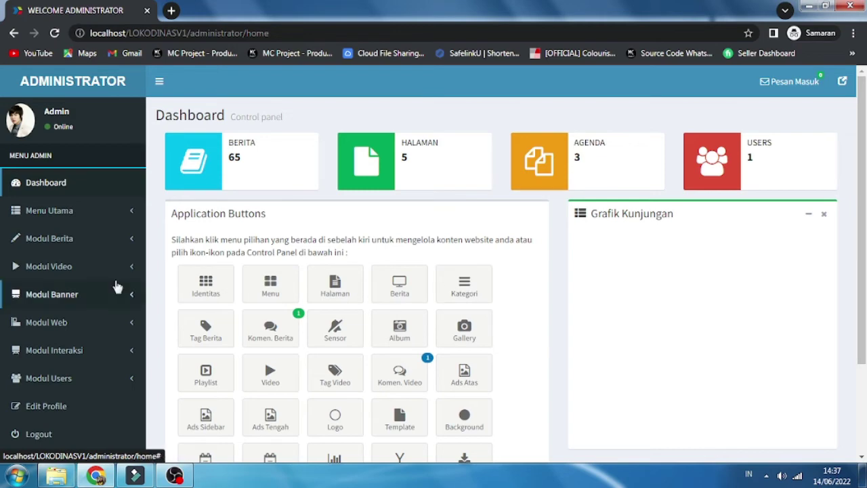
Step: Open Identitas Website under Menu Utama and scroll through the site identity settings
scroll(414, 256, down, 3)
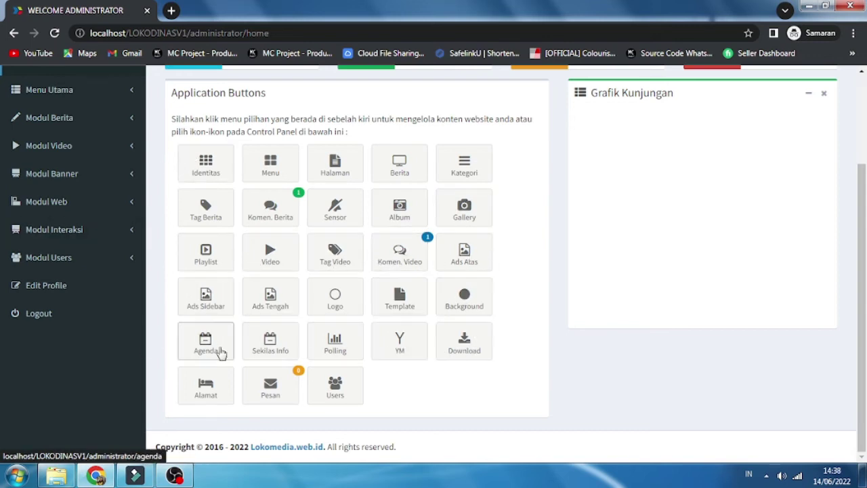
scroll(230, 313, up, 2)
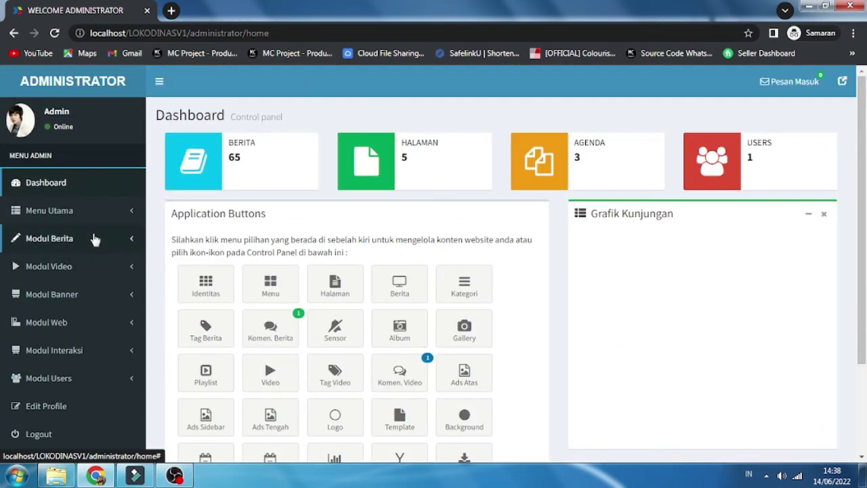
click(108, 213)
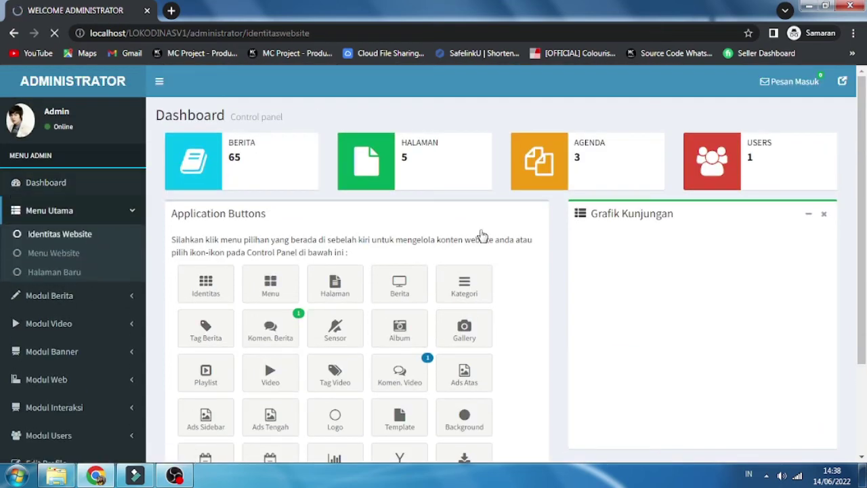
scroll(464, 258, down, 1)
scroll(465, 258, down, 2)
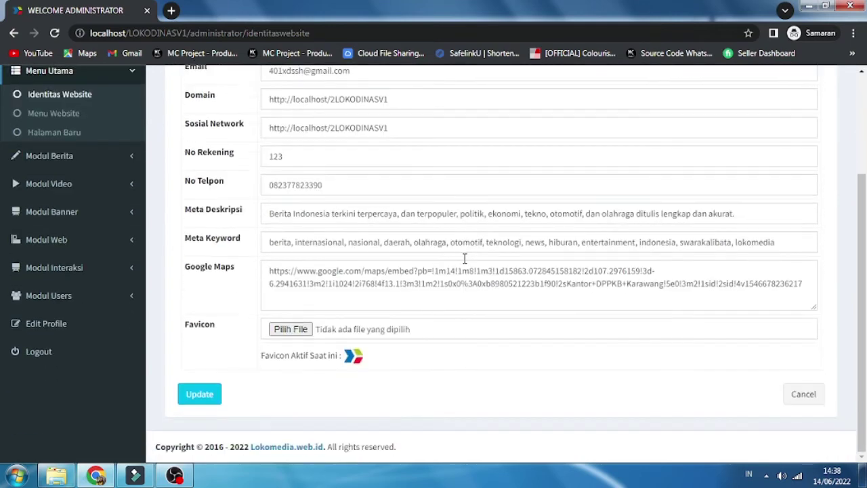
scroll(465, 263, up, 3)
scroll(456, 261, down, 3)
scroll(405, 329, up, 2)
Step: Open Halaman Baru under Menu Website to list the site's five pages
click(58, 253)
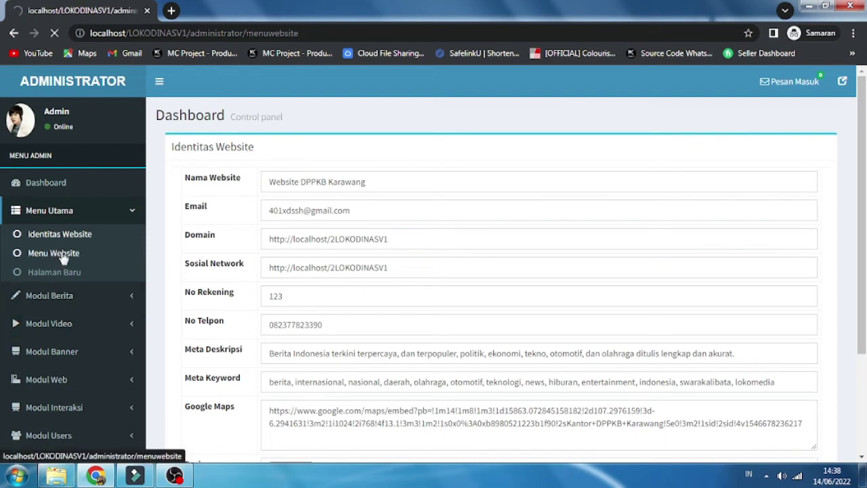
click(50, 274)
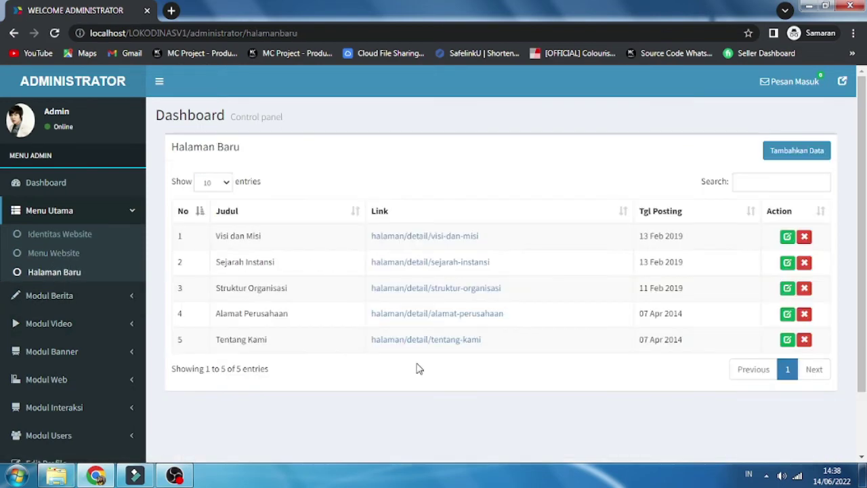
scroll(418, 369, down, 1)
click(76, 237)
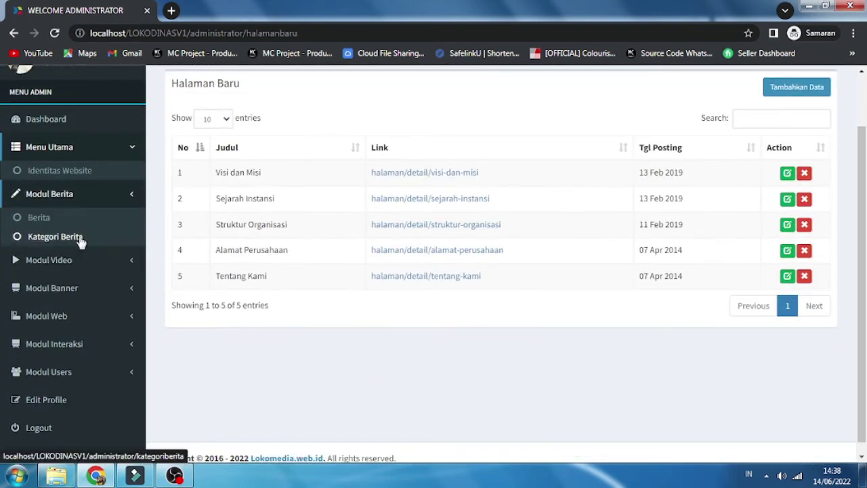
Step: Review the news articles, news categories and news tags lists
click(41, 200)
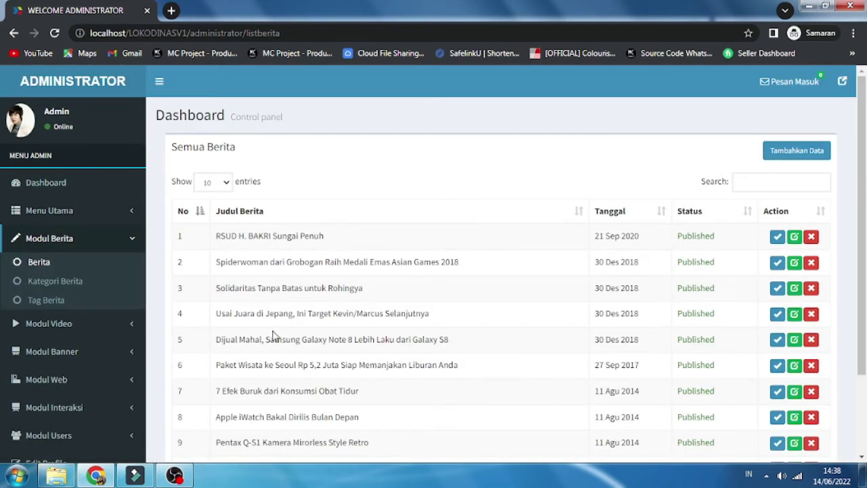
scroll(272, 332, down, 2)
click(61, 180)
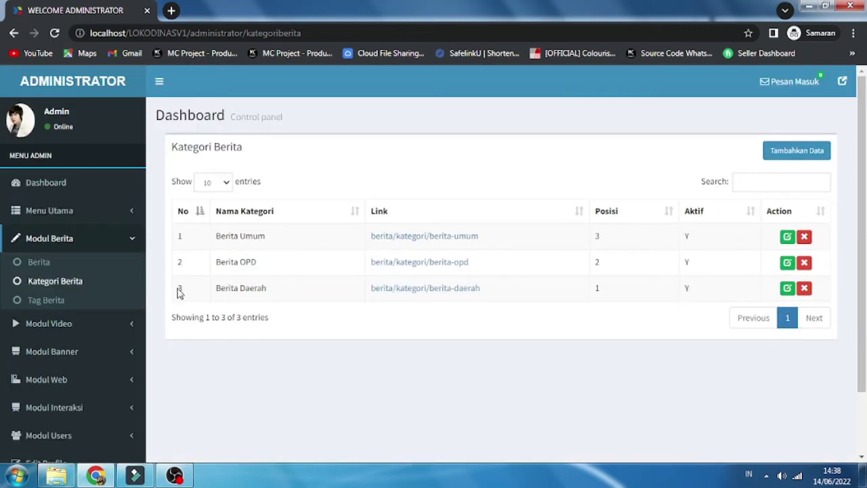
click(49, 300)
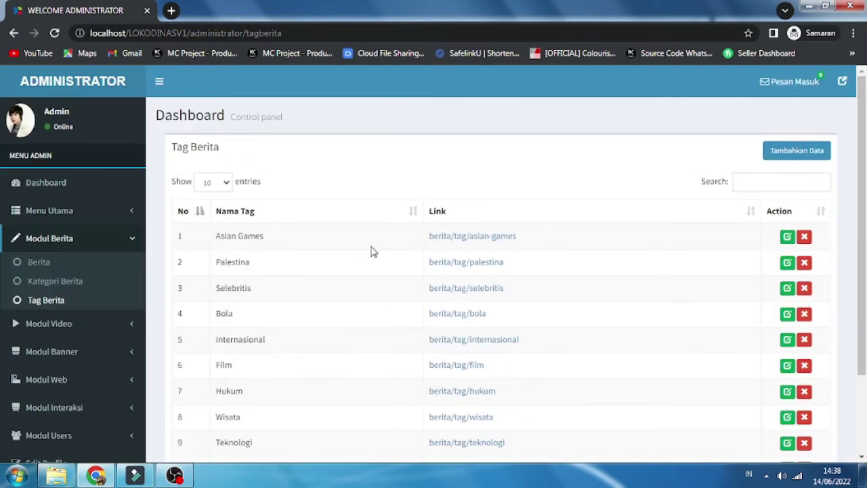
scroll(512, 265, down, 2)
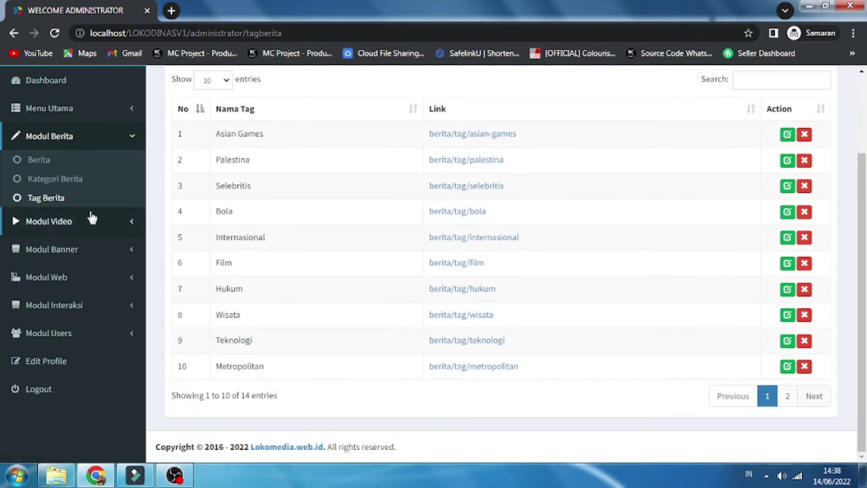
Step: Browse the video playlists, all videos and Tag Video lists
click(92, 221)
click(60, 187)
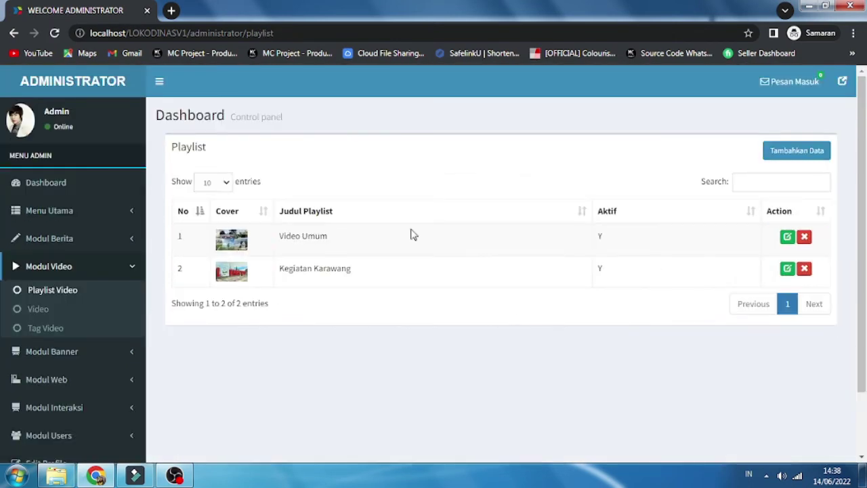
click(73, 308)
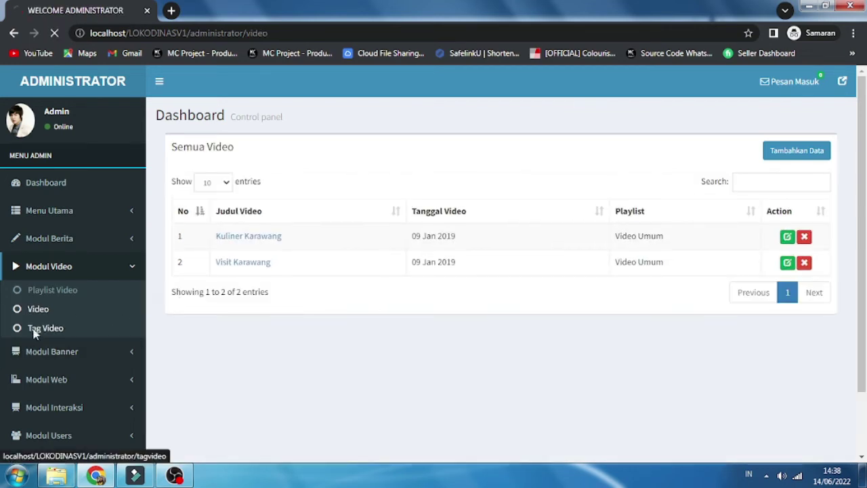
click(36, 328)
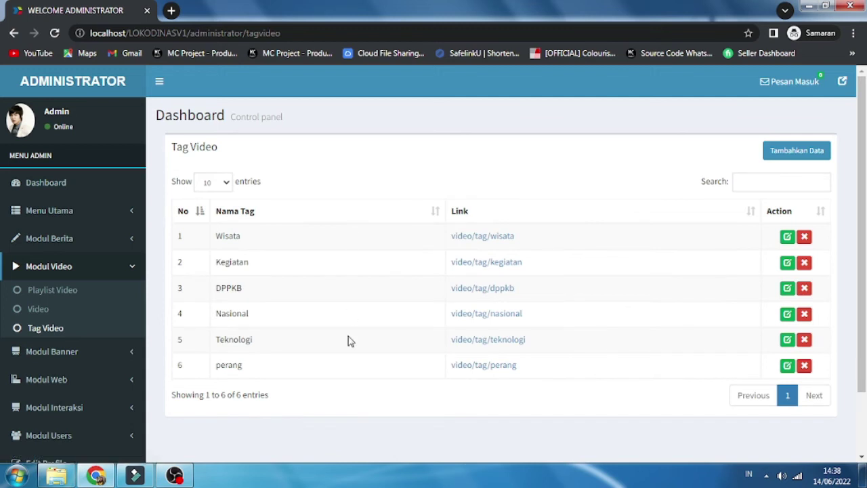
Step: View the Banner Slider, Banner Home and Iklan Sidebar lists
click(48, 351)
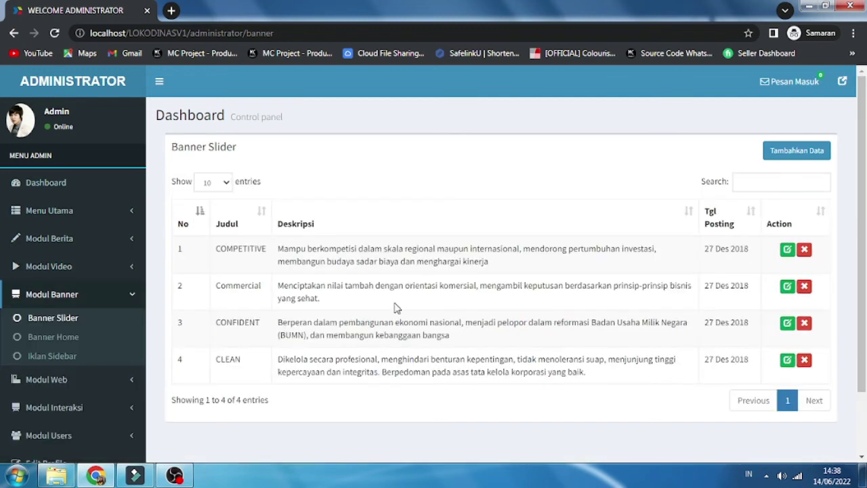
click(67, 337)
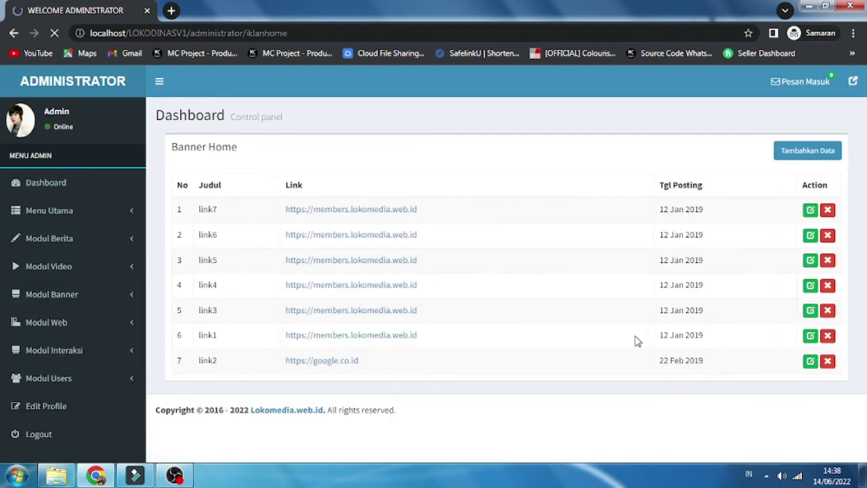
click(50, 358)
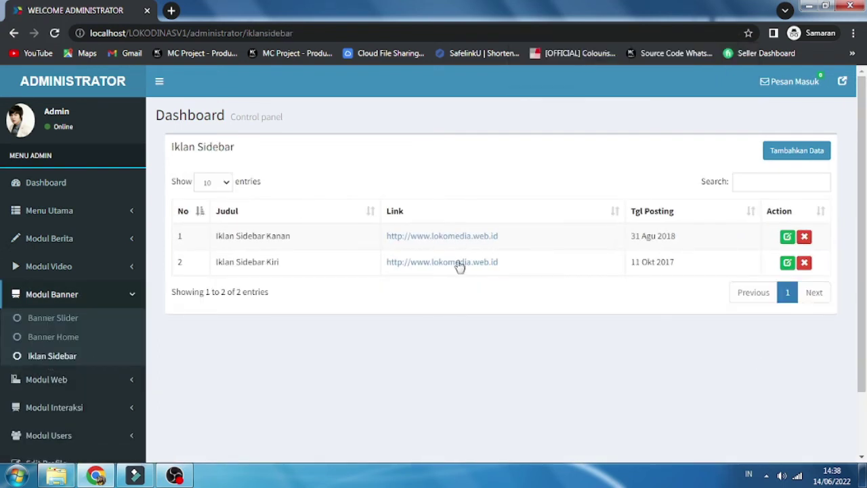
click(71, 381)
scroll(89, 335, down, 1)
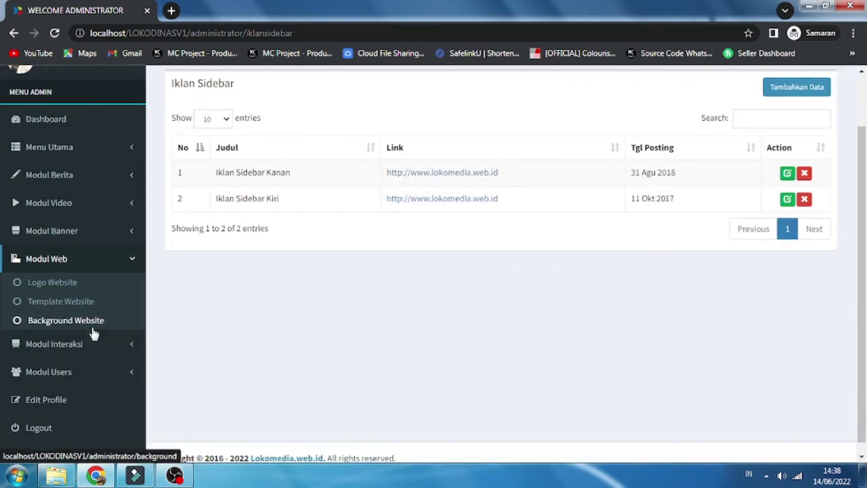
Step: Review the Logo Website settings, then open the Agenda list of three events
click(68, 286)
scroll(400, 290, down, 4)
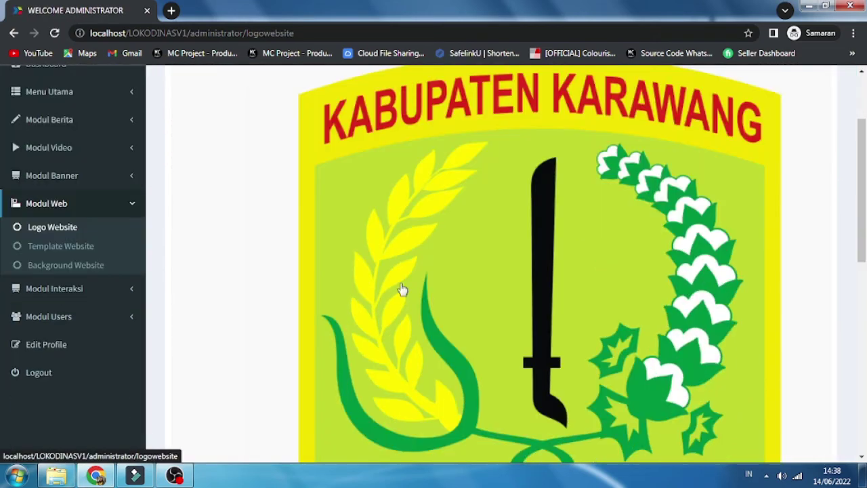
scroll(397, 287, down, 6)
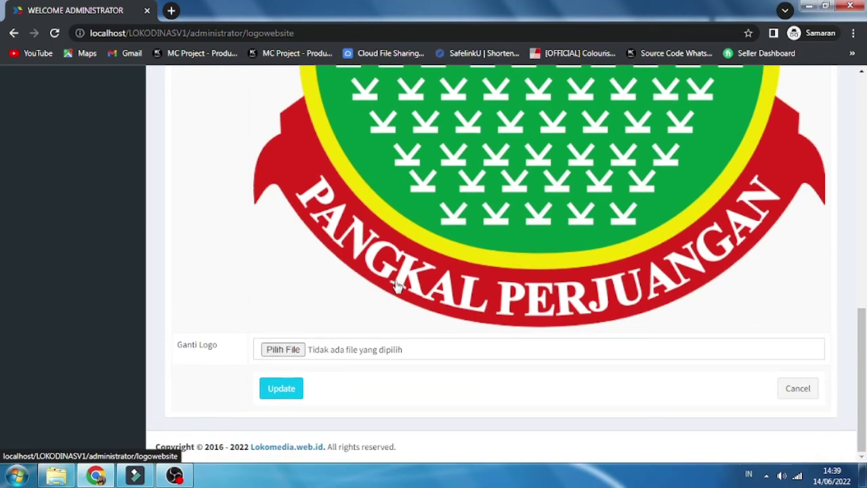
scroll(398, 288, up, 6)
scroll(398, 288, up, 2)
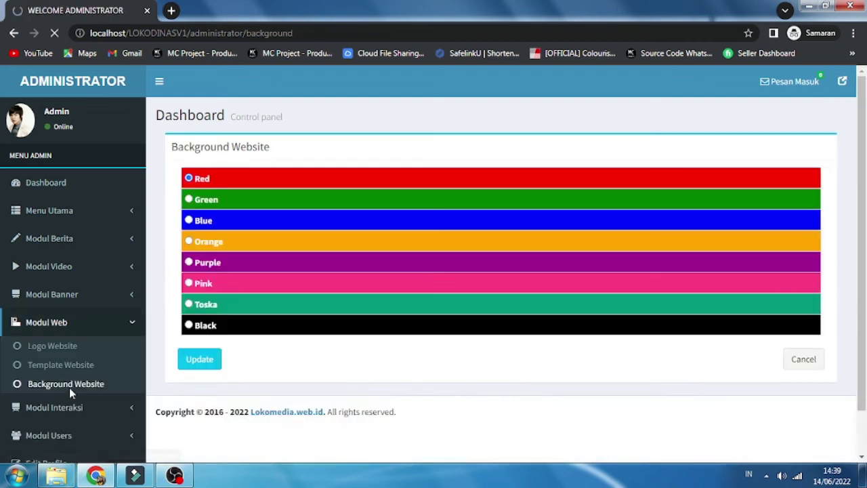
scroll(745, 238, down, 2)
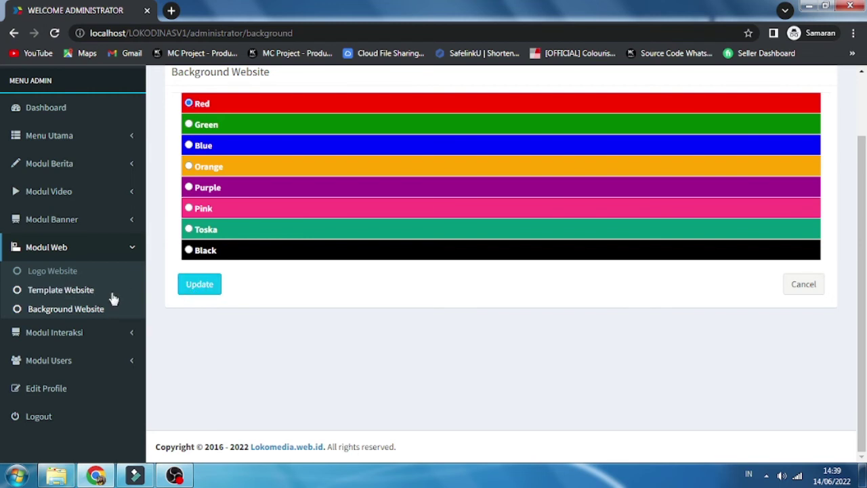
click(49, 333)
click(46, 300)
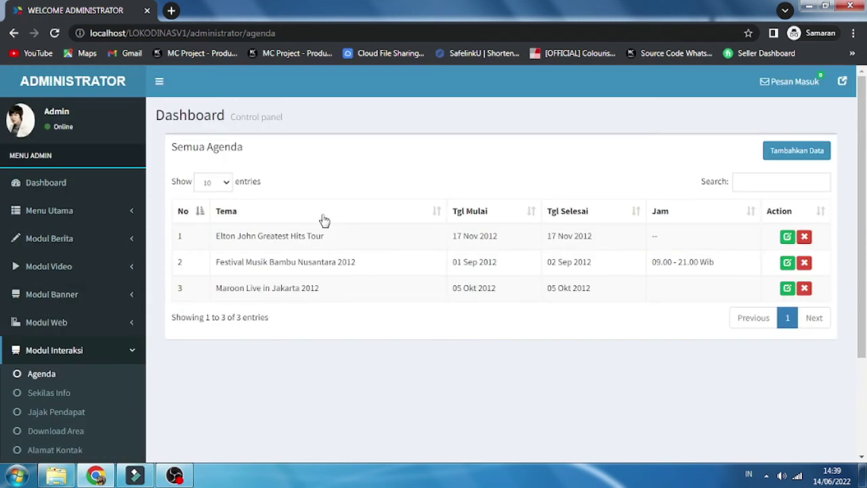
Step: Browse the Sekilas Info, Jajak Pendapat, Download Area and Alamat Kontak pages
click(88, 392)
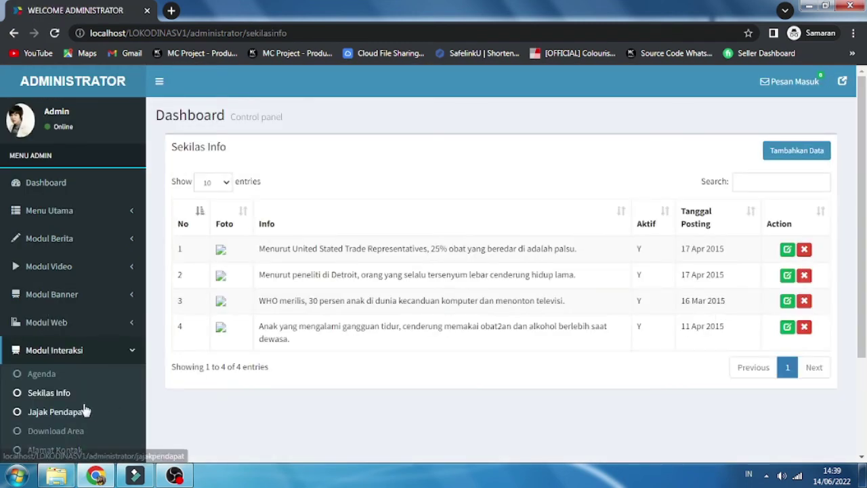
click(84, 411)
scroll(204, 336, down, 3)
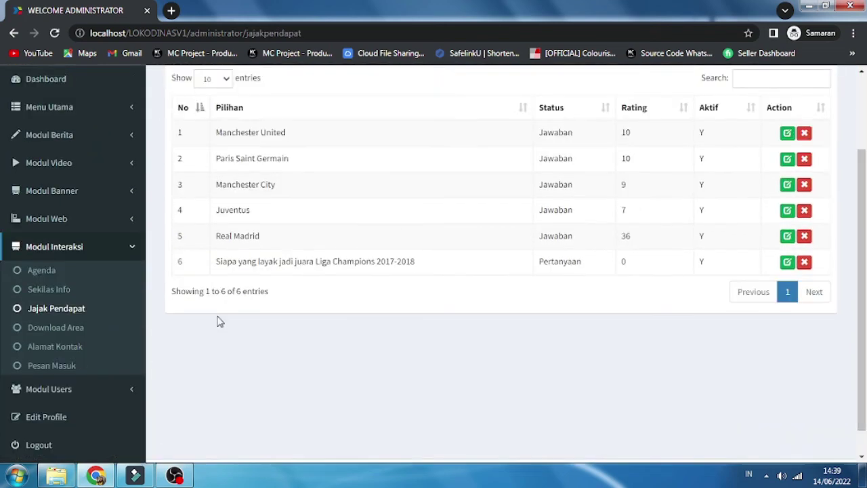
click(73, 301)
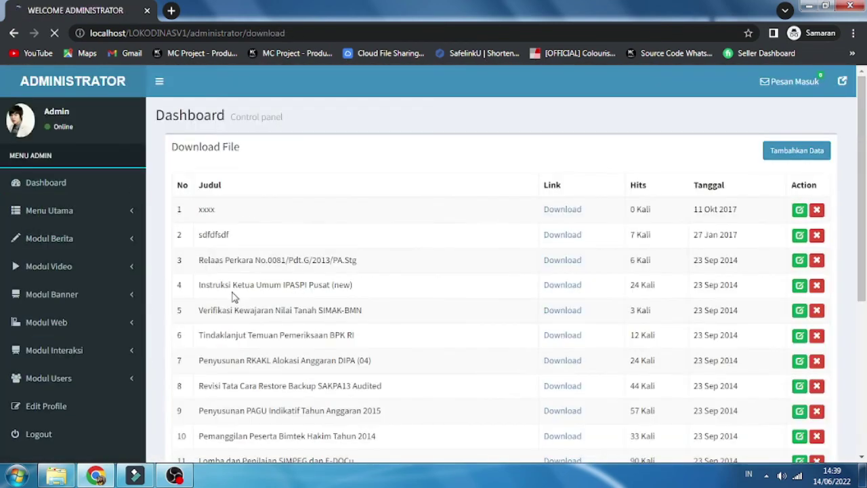
scroll(264, 282, down, 3)
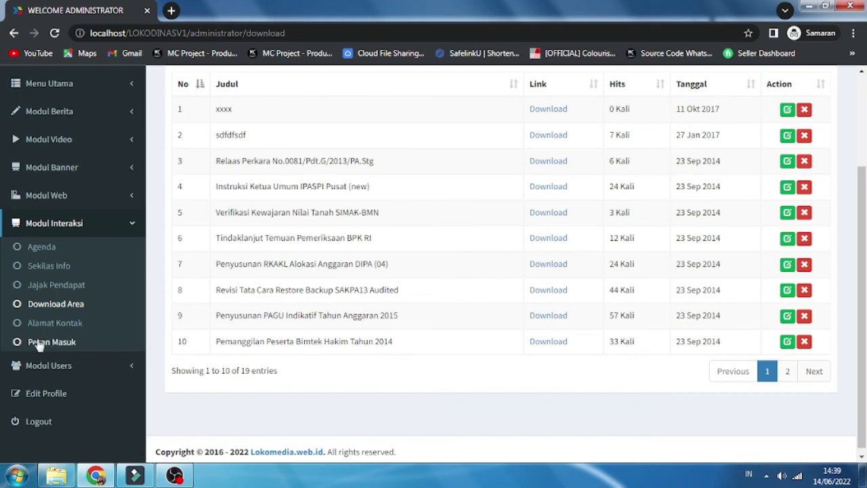
click(54, 322)
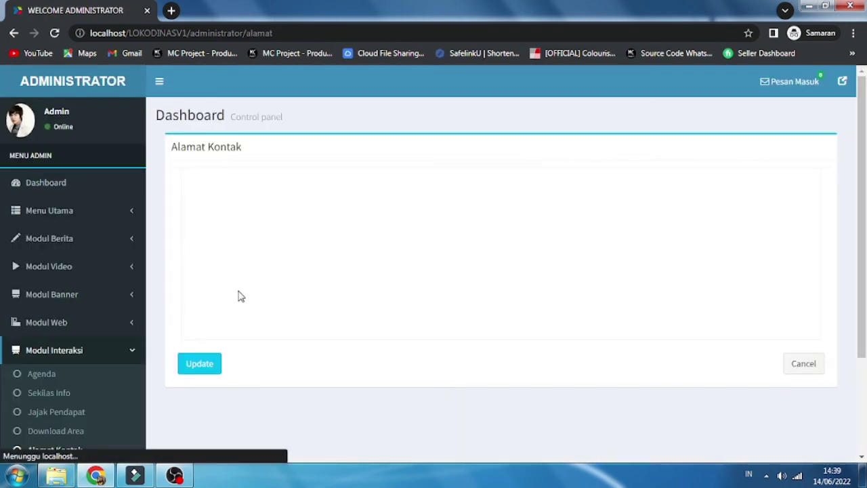
scroll(235, 290, down, 2)
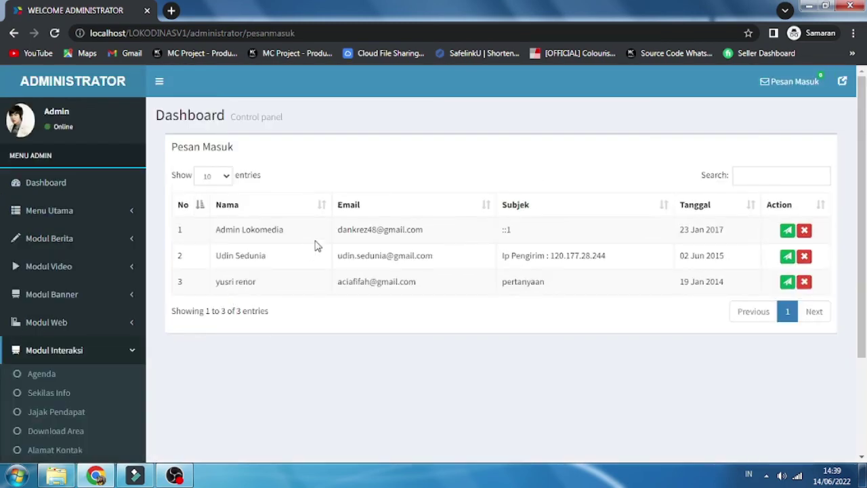
scroll(120, 387, down, 2)
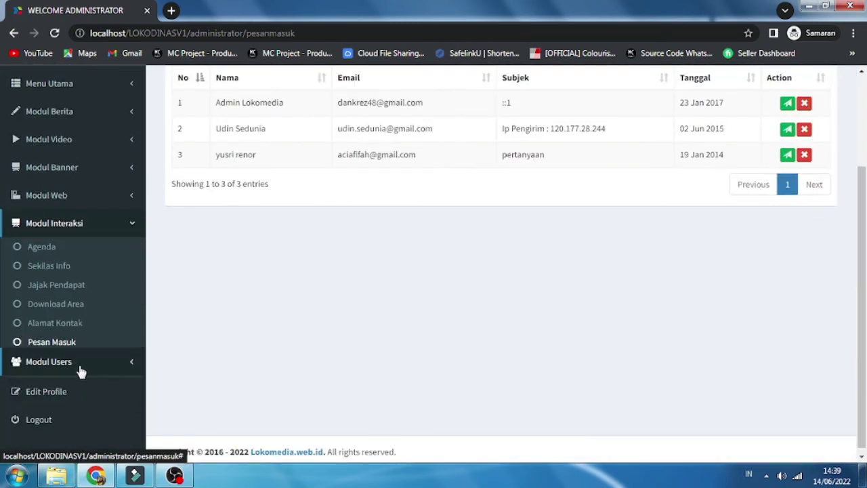
Step: Review the Manajemen User and Manajemen Modul lists under Modul Users
click(80, 365)
click(66, 374)
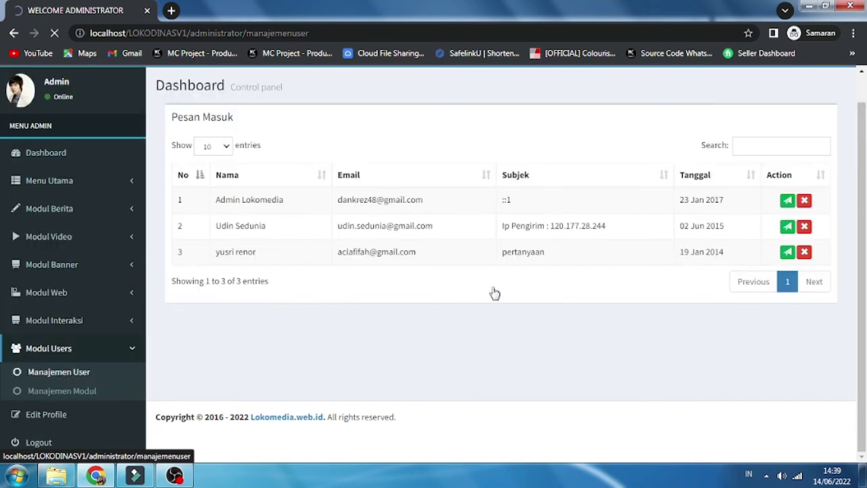
scroll(366, 254, down, 1)
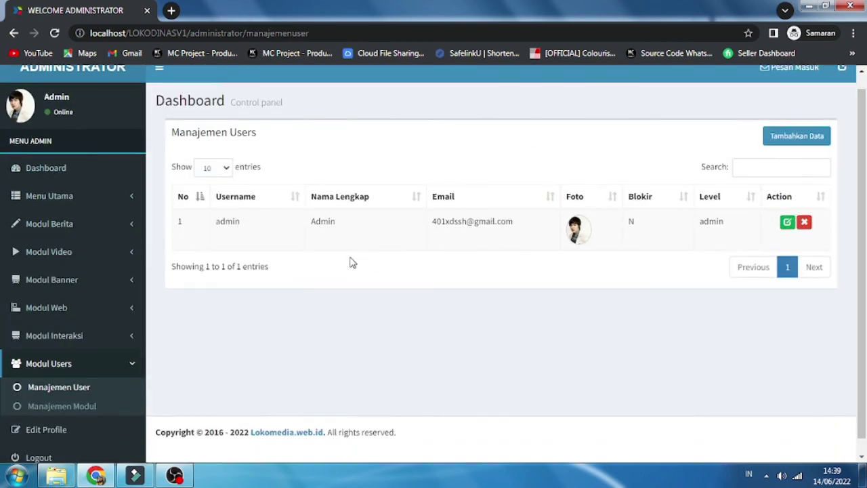
click(74, 397)
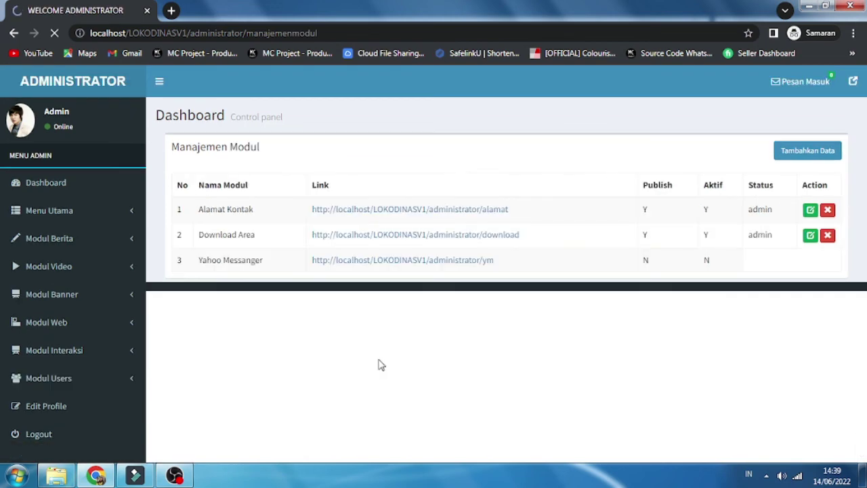
scroll(391, 284, down, 2)
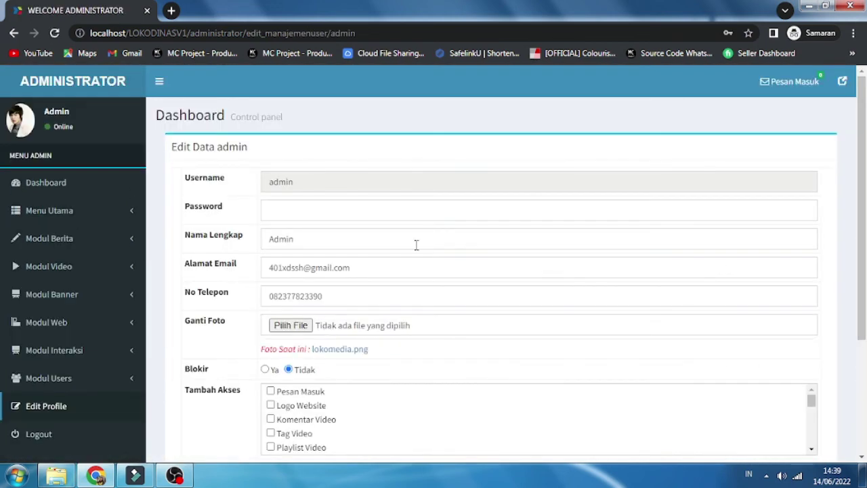
scroll(406, 247, down, 2)
scroll(392, 248, down, 1)
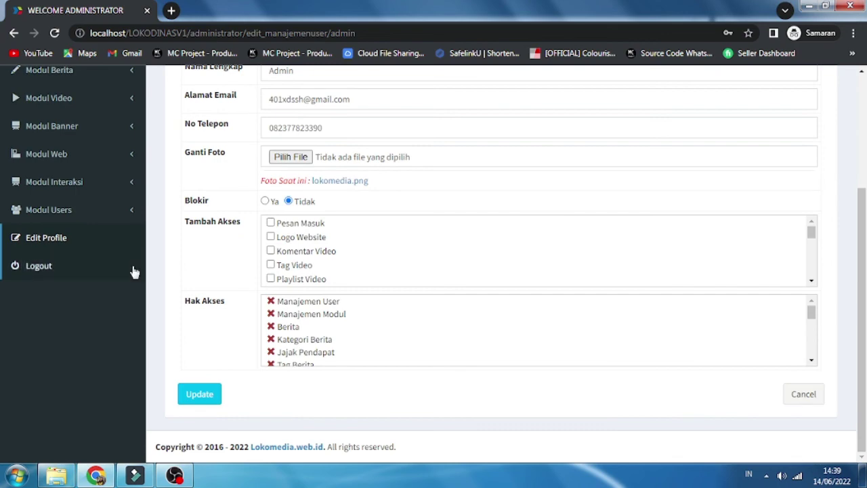
Step: Log out and scroll the public homepage down to its related links and back
click(41, 271)
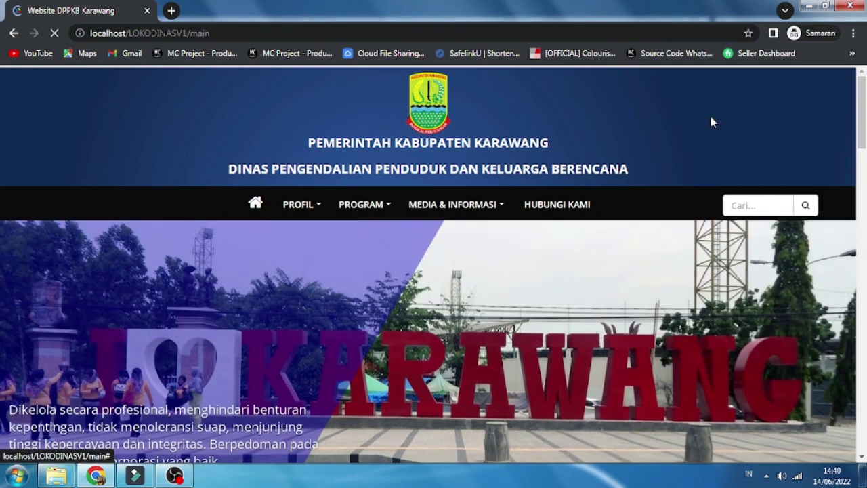
scroll(692, 153, down, 10)
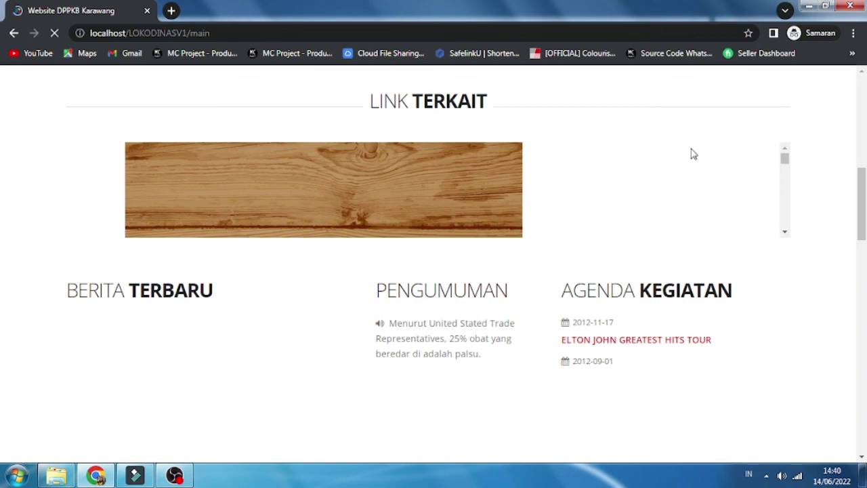
scroll(692, 154, up, 5)
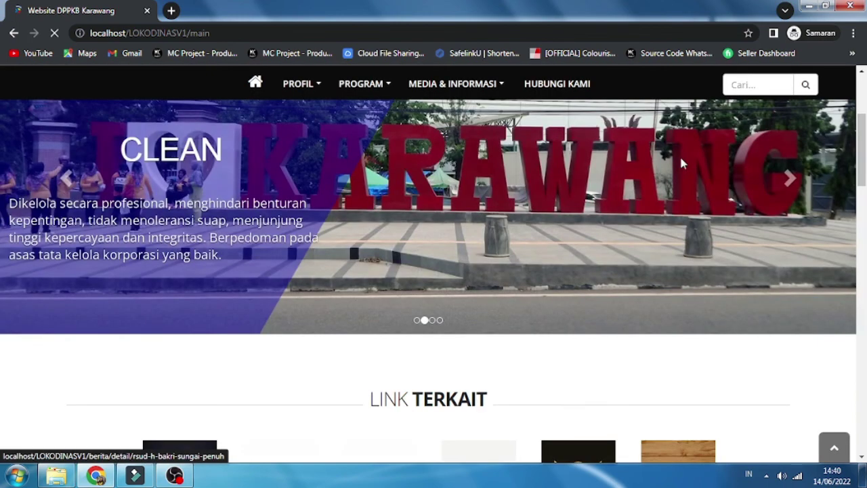
scroll(681, 162, up, 2)
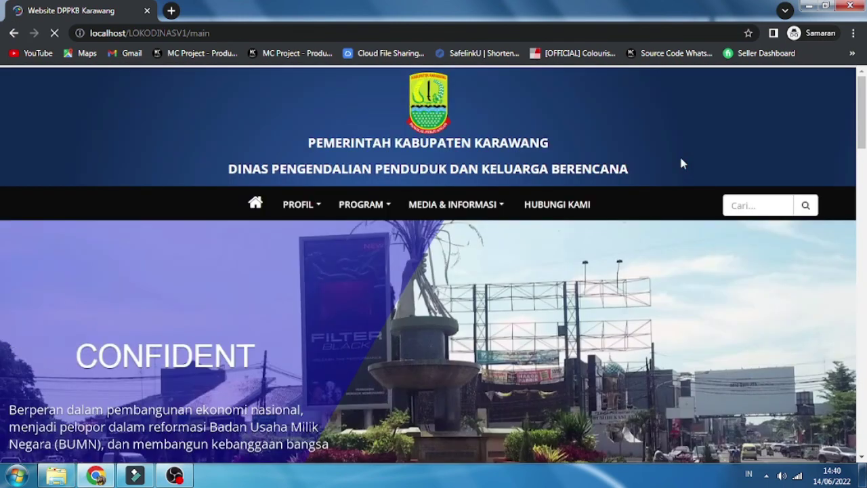